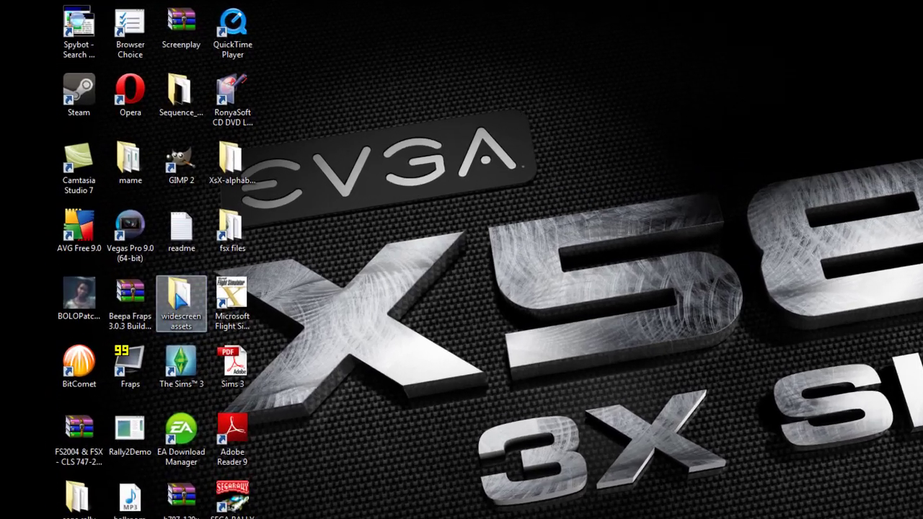
Step: Launch Vegas Pro 9.0 and open the recorded gun video from the Videos library
{"action": "double_click", "coordinate": [102, 216]}
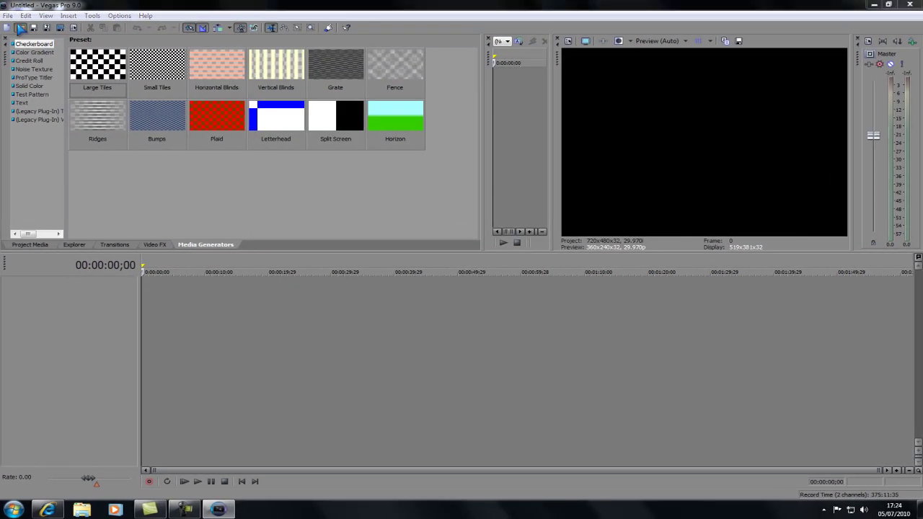
{"action": "key", "text": "ctrl+o"}
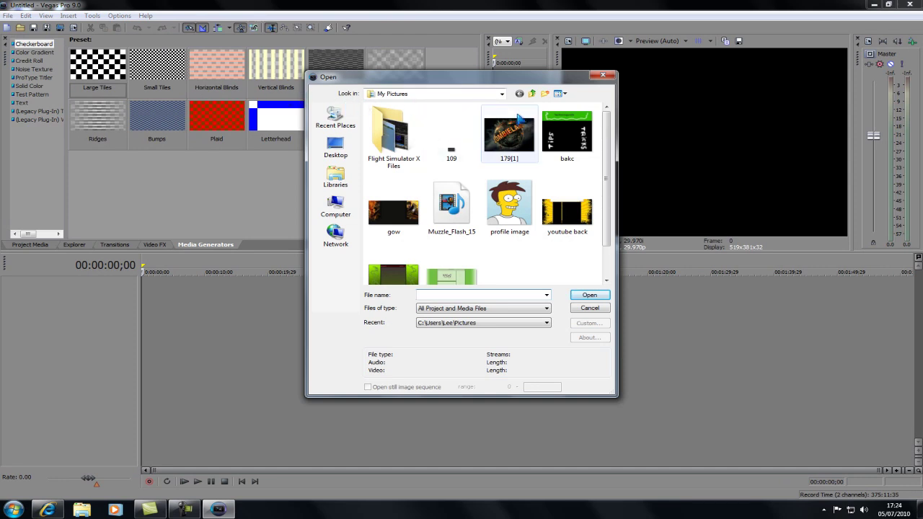
{"action": "left_click", "coordinate": [335, 176]}
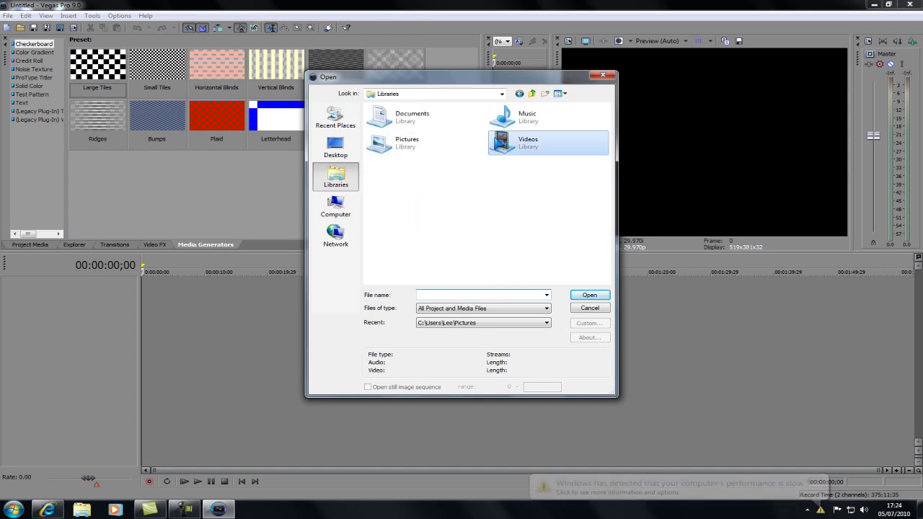
{"action": "double_click", "coordinate": [514, 142]}
{"action": "double_click", "coordinate": [454, 209]}
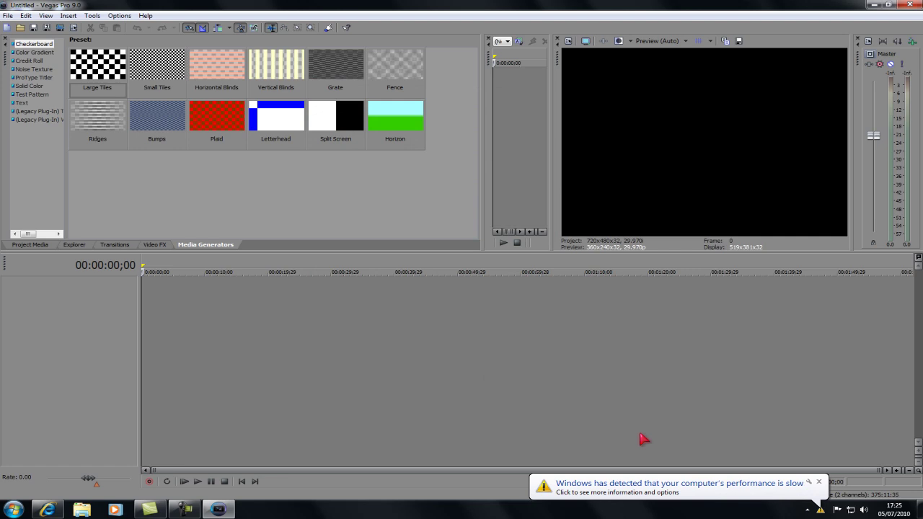
{"action": "left_click", "coordinate": [822, 510]}
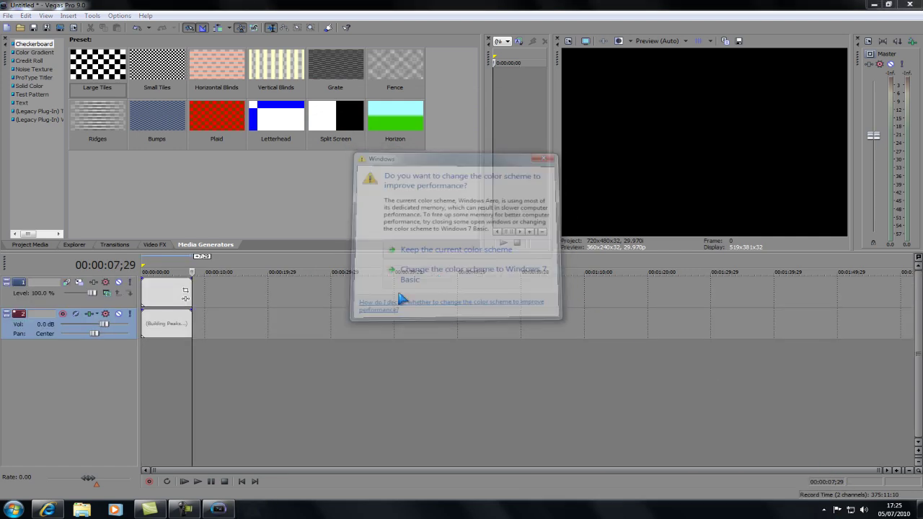
Step: Preview the gun clip from the start, then return to the beginning
{"action": "left_click", "coordinate": [242, 481]}
{"action": "left_click", "coordinate": [198, 481]}
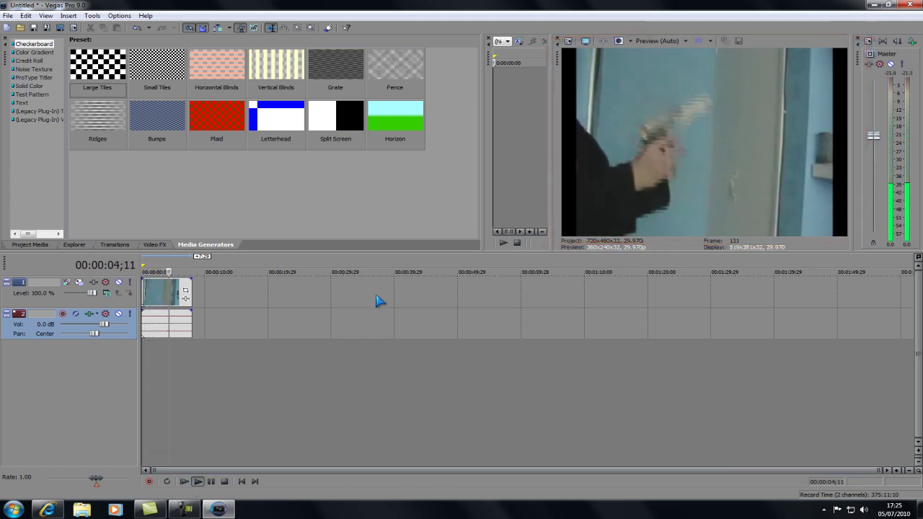
{"action": "left_click", "coordinate": [211, 481]}
{"action": "left_click", "coordinate": [242, 481]}
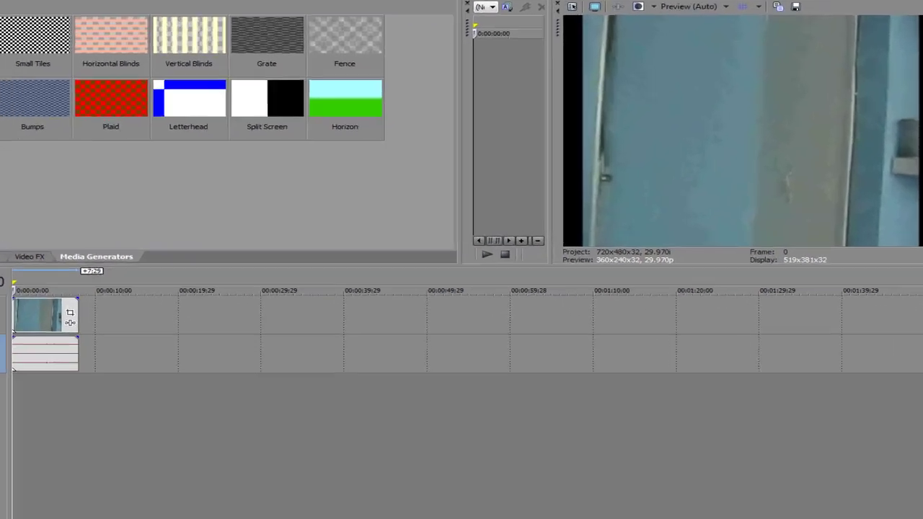
Step: Import Muzzle_Flash_15 from the Pictures library and insert a new video track on top
{"action": "key", "text": "ctrl+o"}
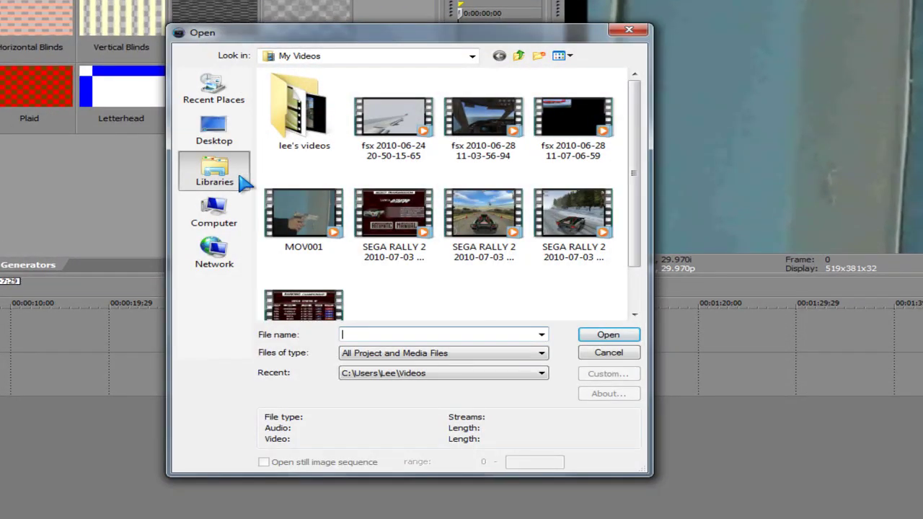
{"action": "left_click", "coordinate": [241, 177]}
{"action": "double_click", "coordinate": [363, 132]}
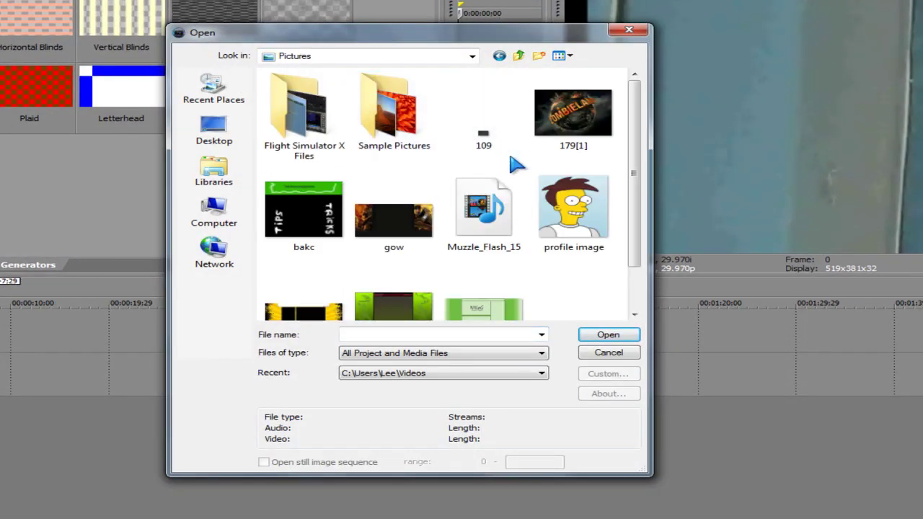
{"action": "left_click", "coordinate": [482, 204]}
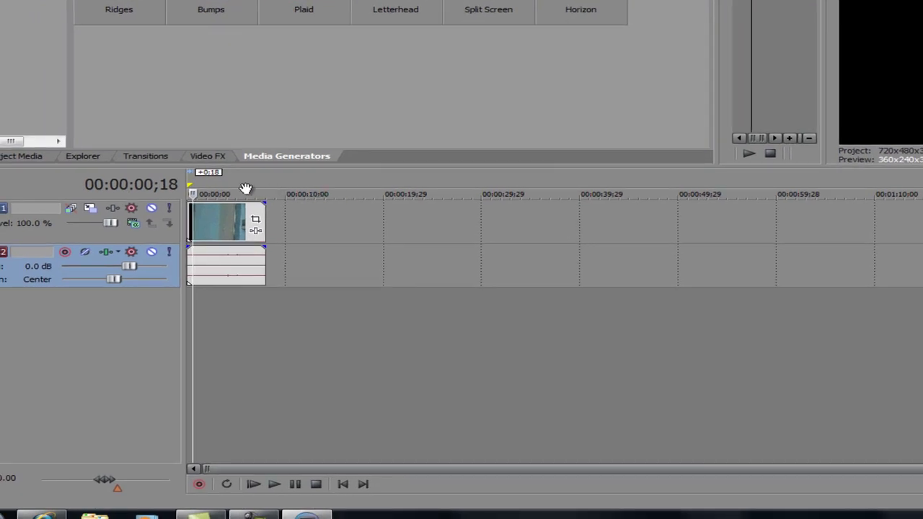
{"action": "right_click", "coordinate": [68, 318]}
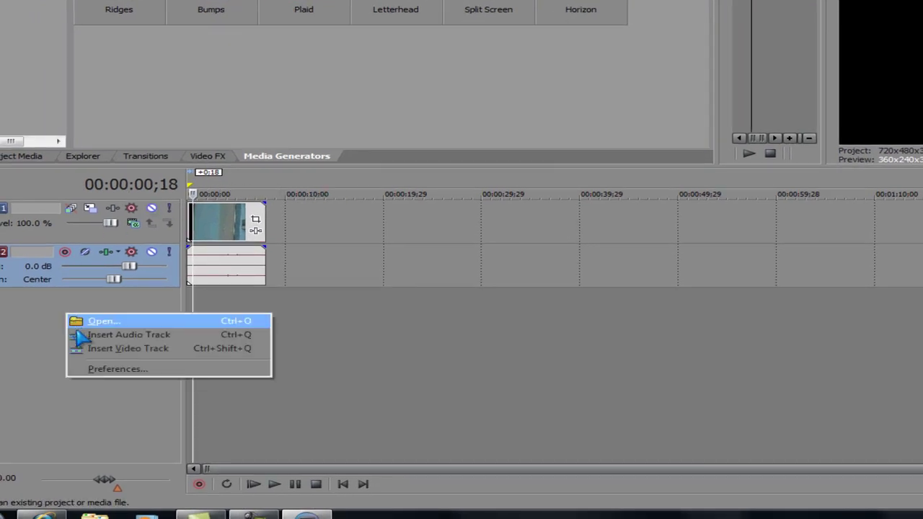
{"action": "left_click", "coordinate": [80, 349]}
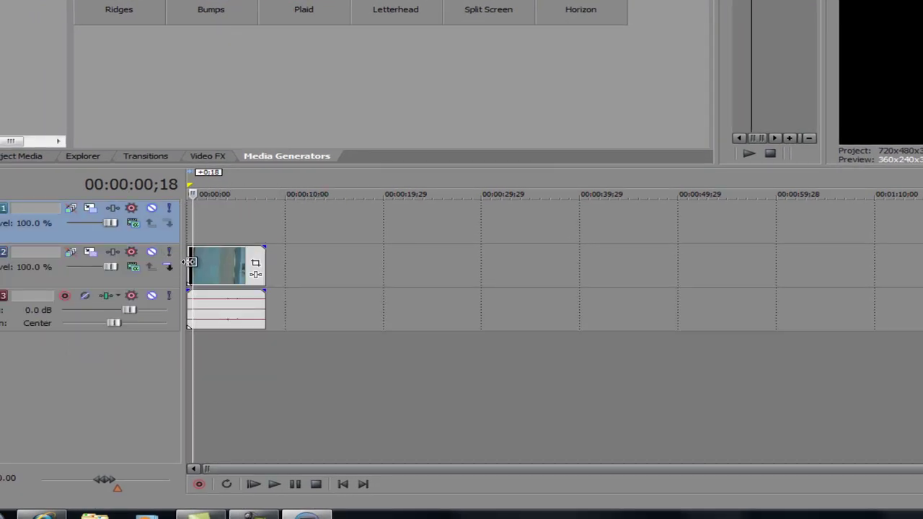
Step: Trim the gun clip's video and audio much shorter from the end
{"action": "left_click", "coordinate": [189, 261]}
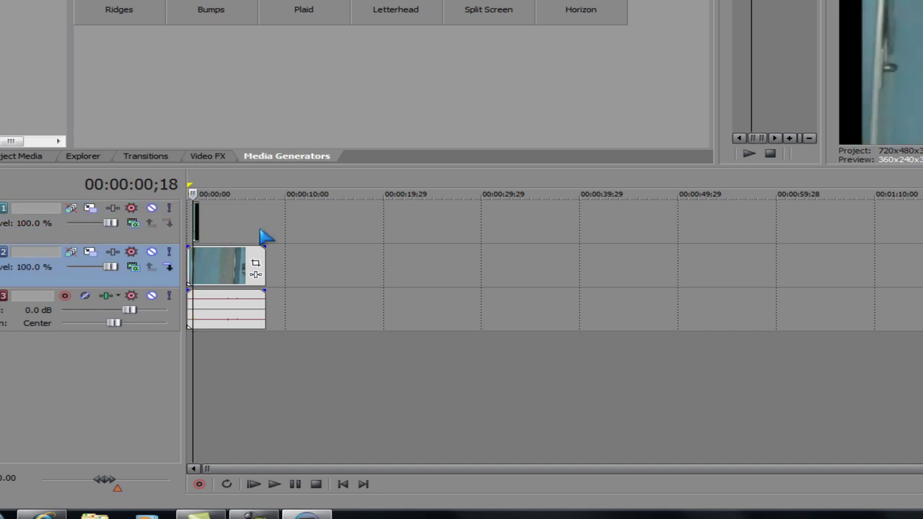
{"action": "key", "text": "Home"}
{"action": "key", "text": "space"}
{"action": "key", "text": "space"}
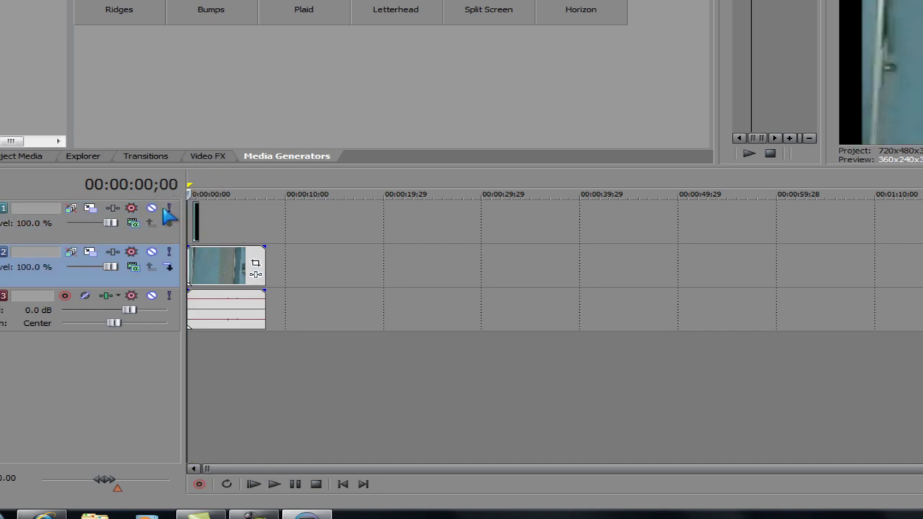
{"action": "left_click_drag", "start_coordinate": [263, 272], "coordinate": [215, 263]}
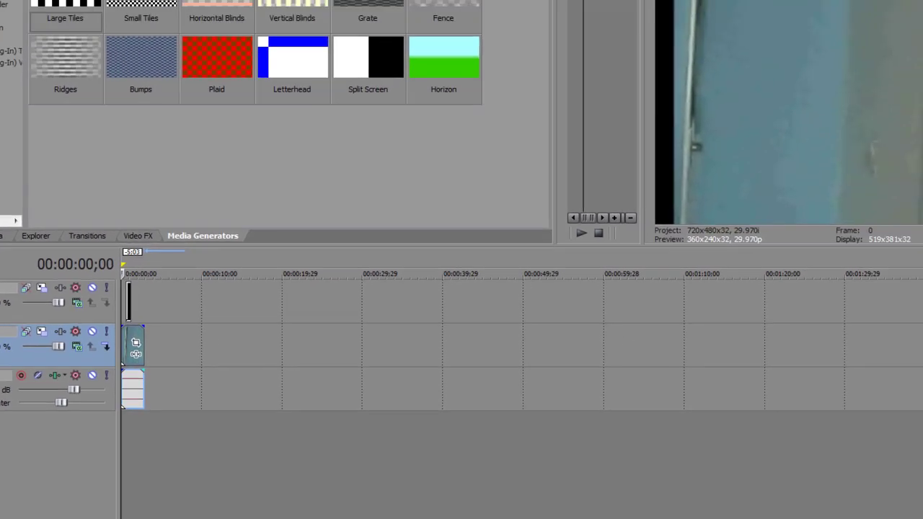
Step: Replay the trimmed clip, extend its end slightly, check the shot, then trim it back shorter
{"action": "key", "text": "space"}
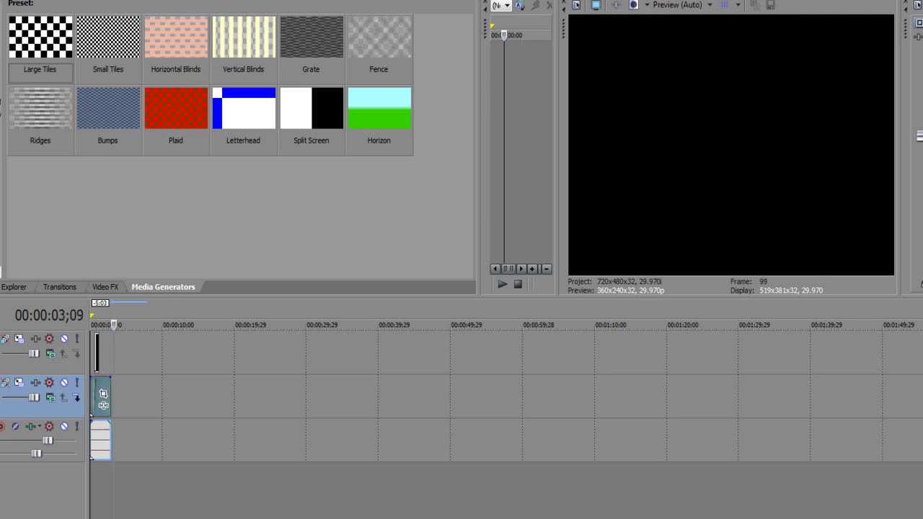
{"action": "left_click", "coordinate": [104, 406]}
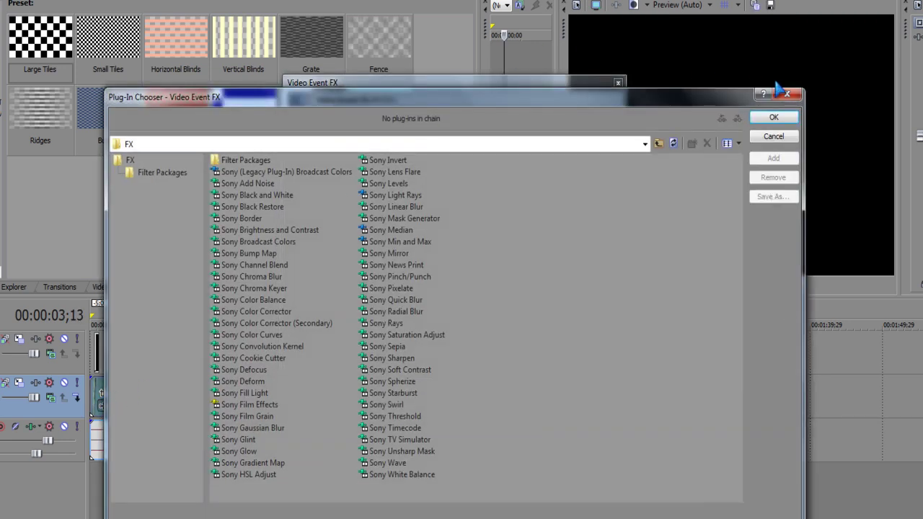
{"action": "left_click", "coordinate": [787, 94]}
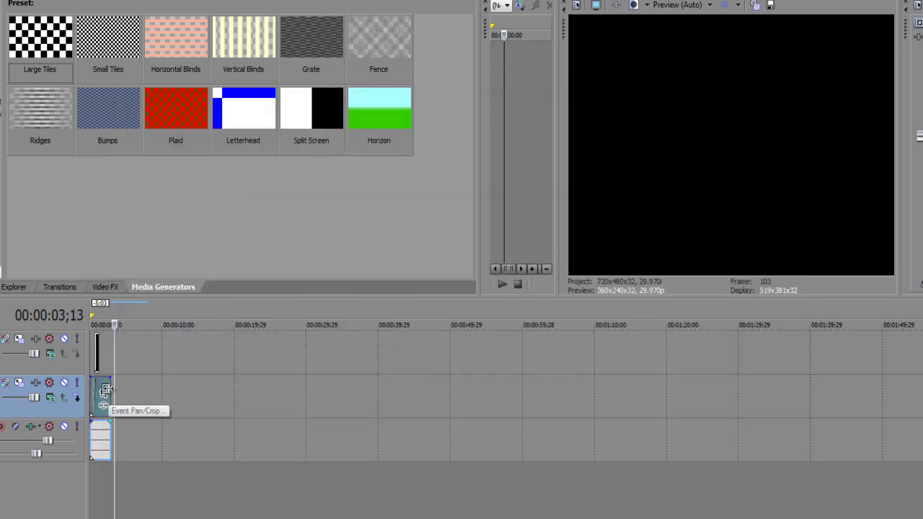
{"action": "left_click_drag", "start_coordinate": [110, 393], "coordinate": [124, 393]}
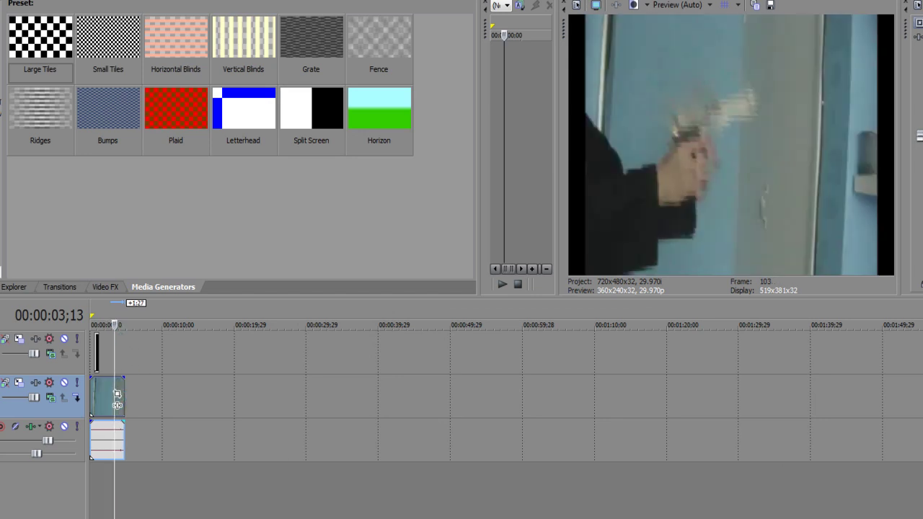
{"action": "key", "text": "space"}
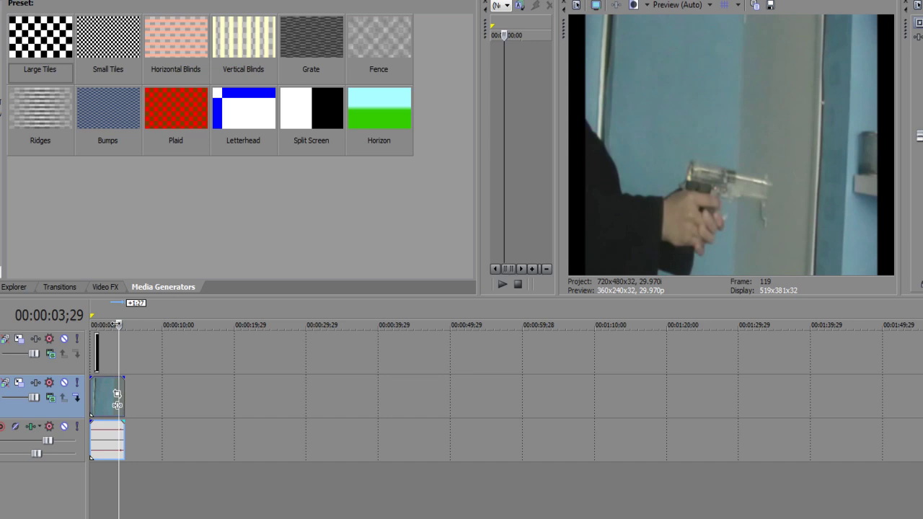
{"action": "key", "text": "j"}
{"action": "key", "text": "space"}
{"action": "left_click_drag", "start_coordinate": [121, 395], "coordinate": [118, 397]}
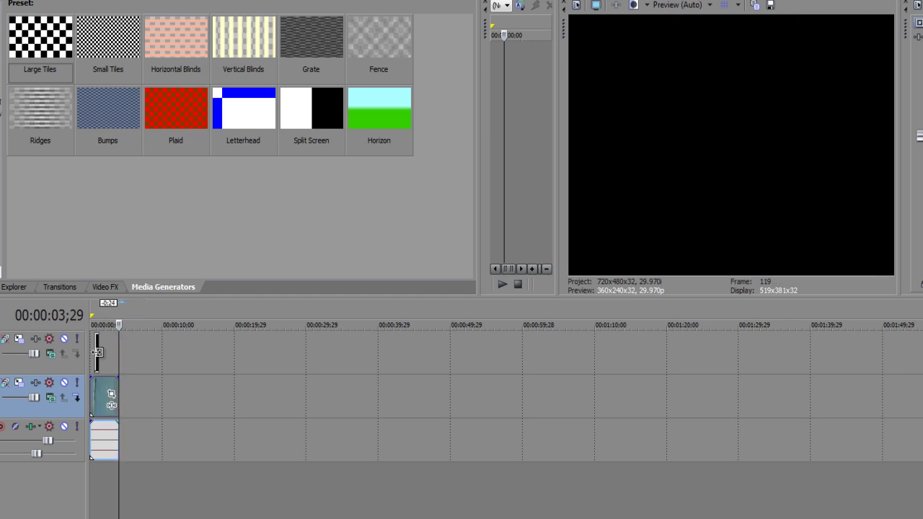
Step: Move the muzzle flash to the shot at about three seconds and preview, stopping at 00:00:05;15
{"action": "left_click_drag", "start_coordinate": [121, 325], "coordinate": [75, 323]}
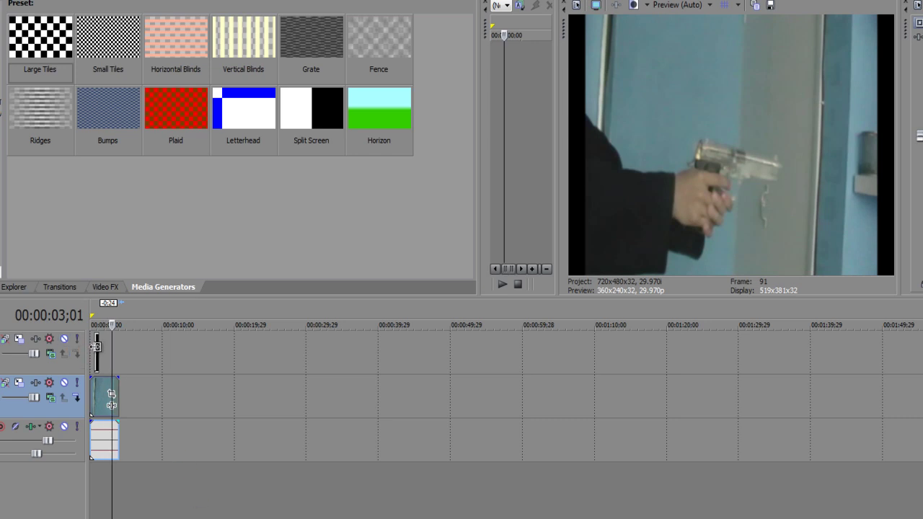
{"action": "left_click_drag", "start_coordinate": [99, 352], "coordinate": [118, 358]}
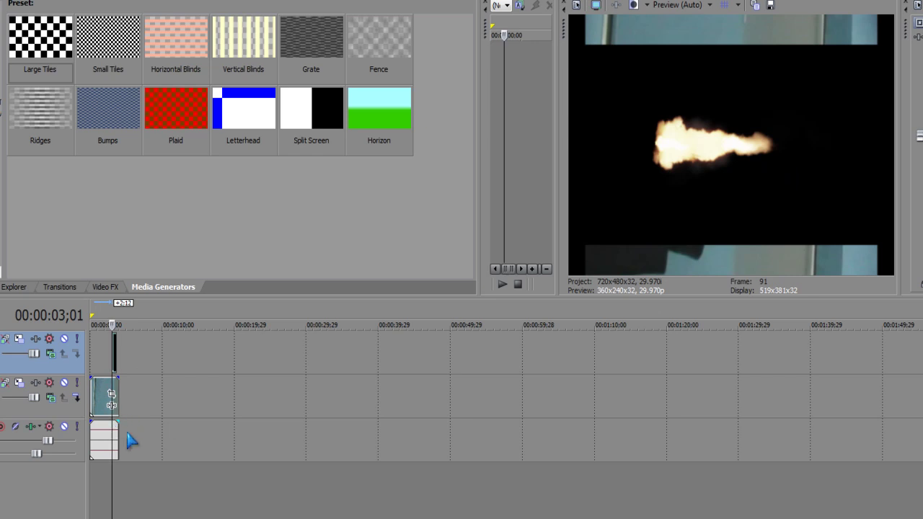
{"action": "left_click_drag", "start_coordinate": [111, 325], "coordinate": [100, 325]}
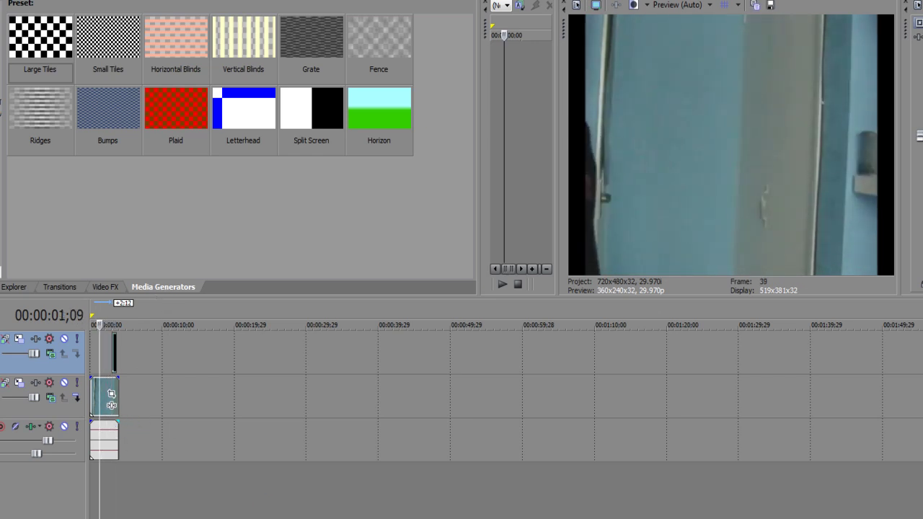
{"action": "key", "text": "space"}
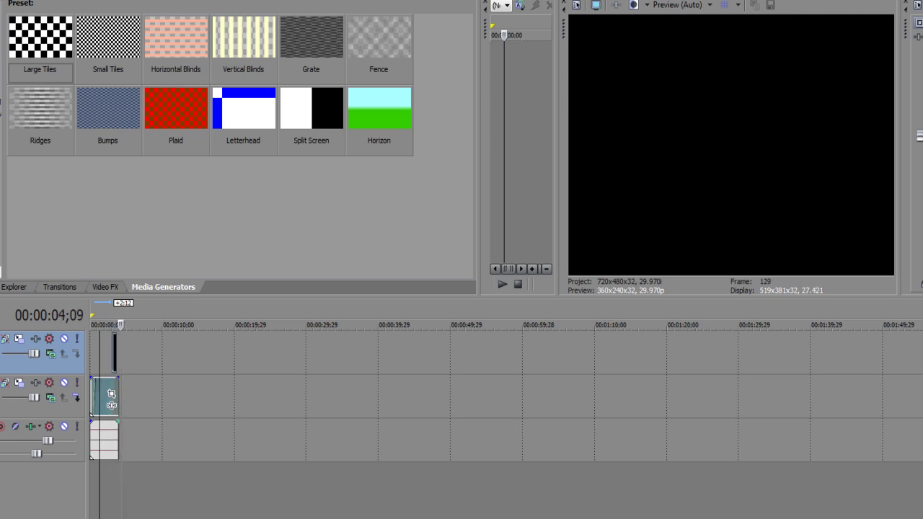
{"action": "key", "text": "Return"}
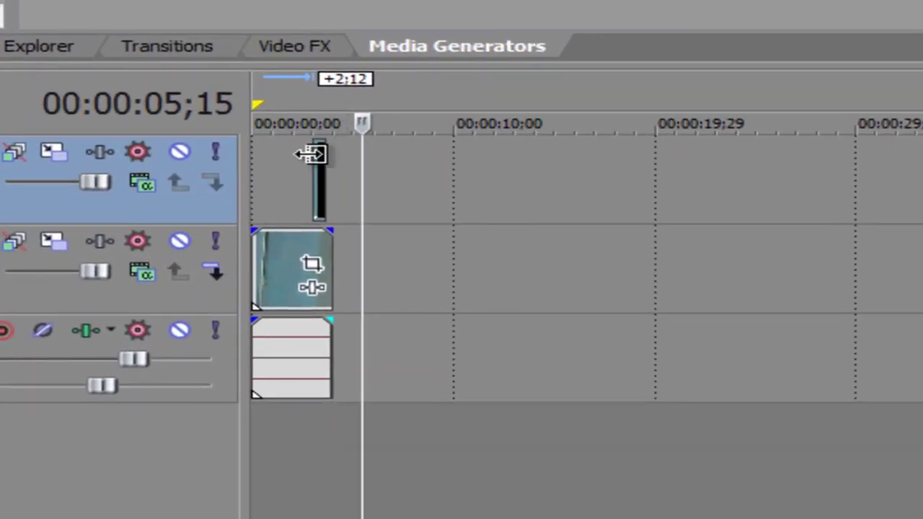
Step: Set the flash track's compositing mode to Add
{"action": "right_click", "coordinate": [323, 181]}
{"action": "left_click", "coordinate": [142, 184]}
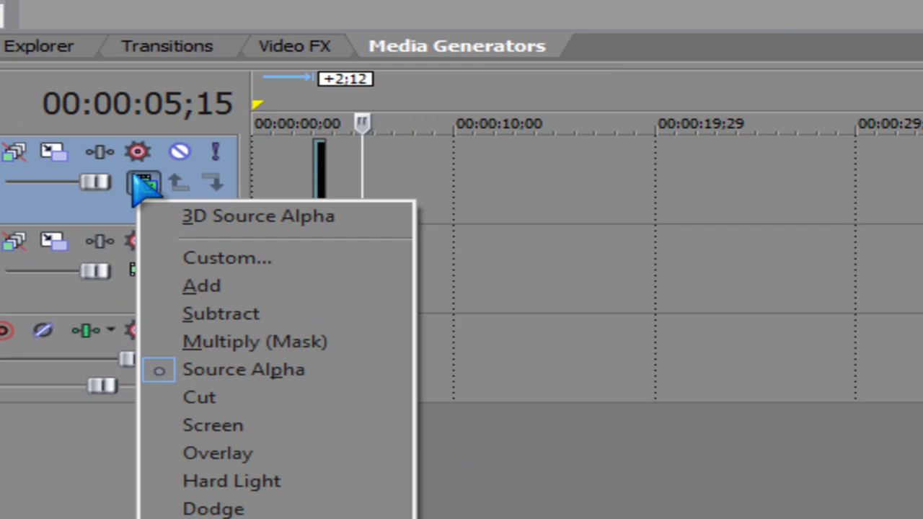
{"action": "left_click", "coordinate": [173, 285]}
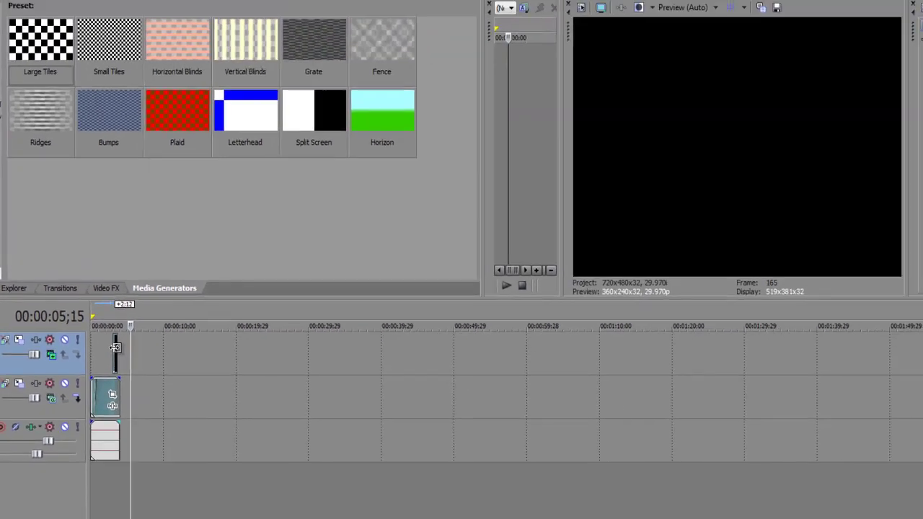
Step: Open Pan/Crop for Muzzle_Flash_15 and preview the gunshot to check the flash
{"action": "right_click", "coordinate": [115, 347]}
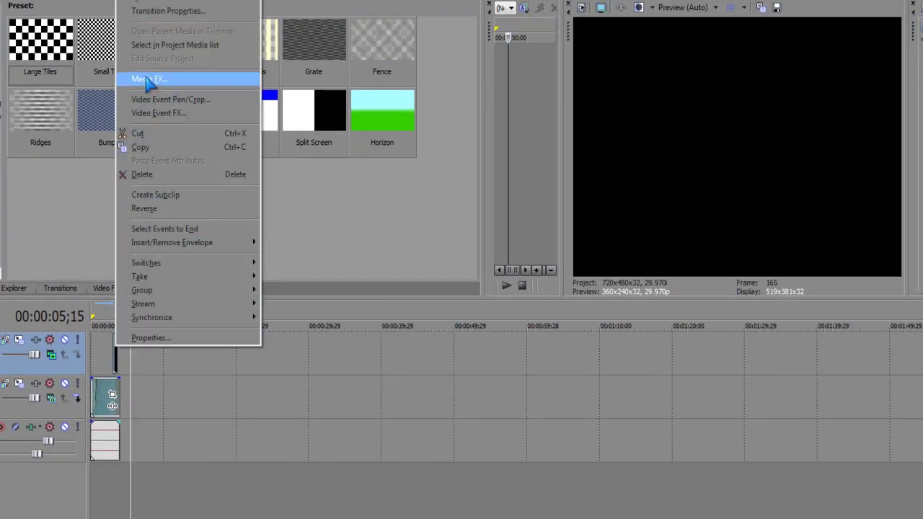
{"action": "left_click", "coordinate": [181, 100]}
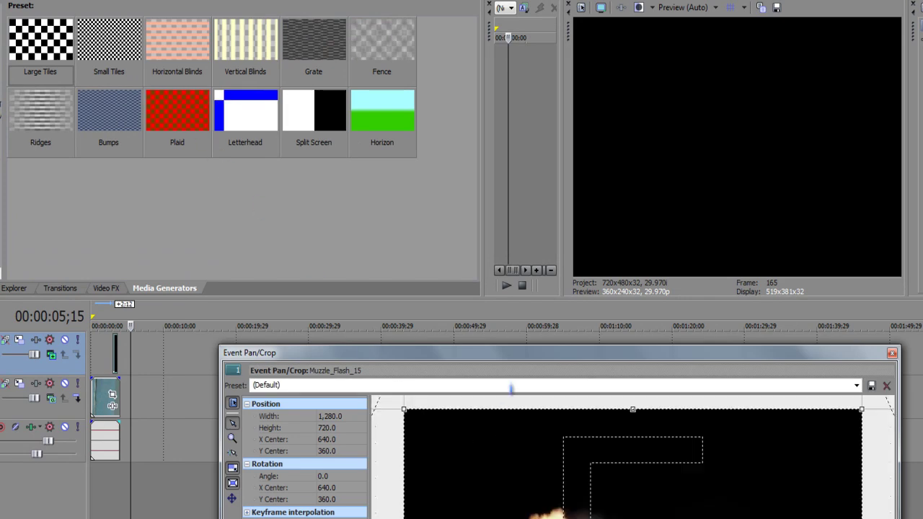
{"action": "left_click_drag", "start_coordinate": [532, 363], "coordinate": [453, 200]}
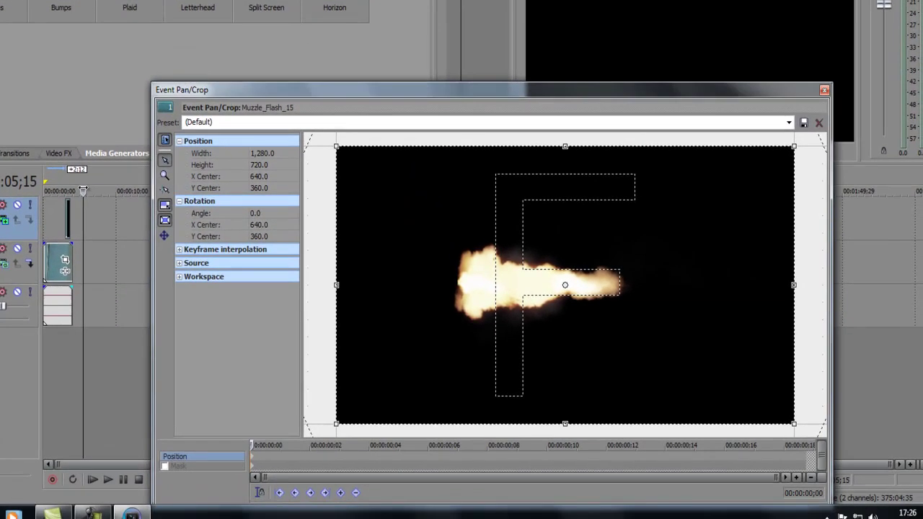
{"action": "left_click_drag", "start_coordinate": [83, 191], "coordinate": [63, 191]}
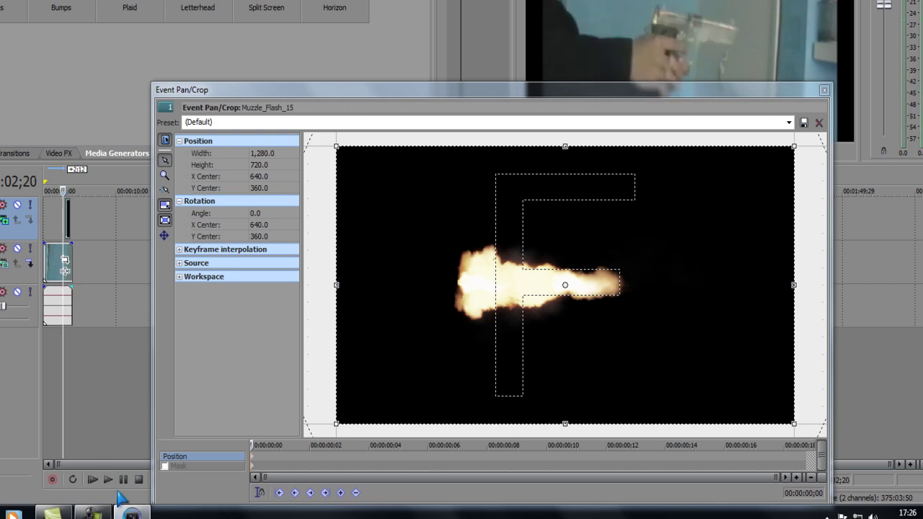
{"action": "left_click", "coordinate": [108, 478]}
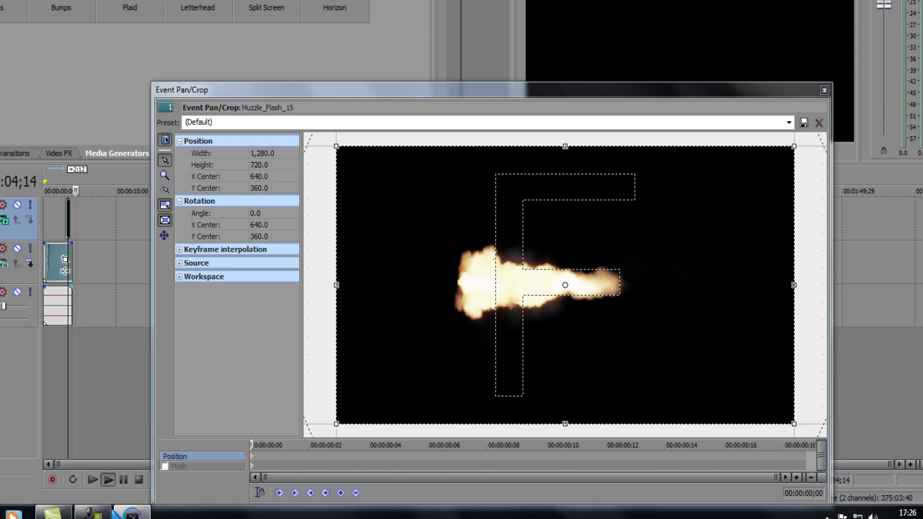
{"action": "left_click", "coordinate": [123, 480]}
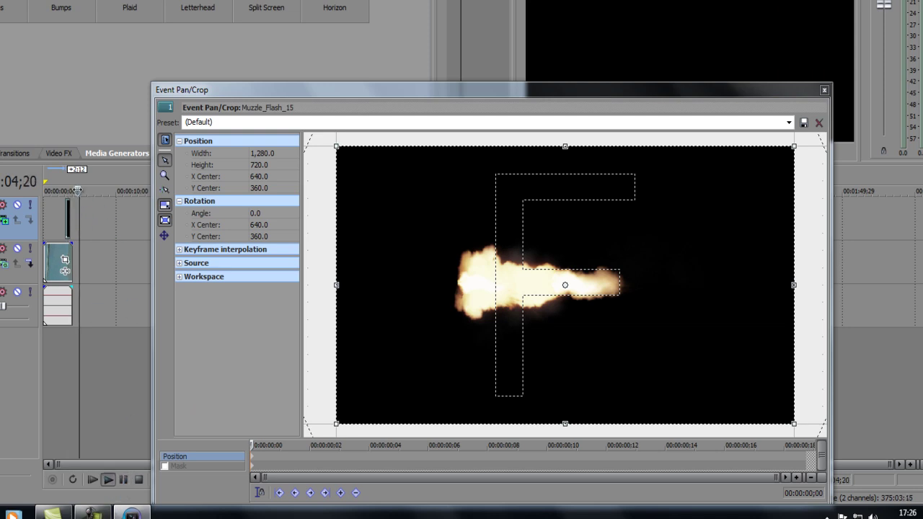
{"action": "left_click_drag", "start_coordinate": [77, 190], "coordinate": [67, 190]}
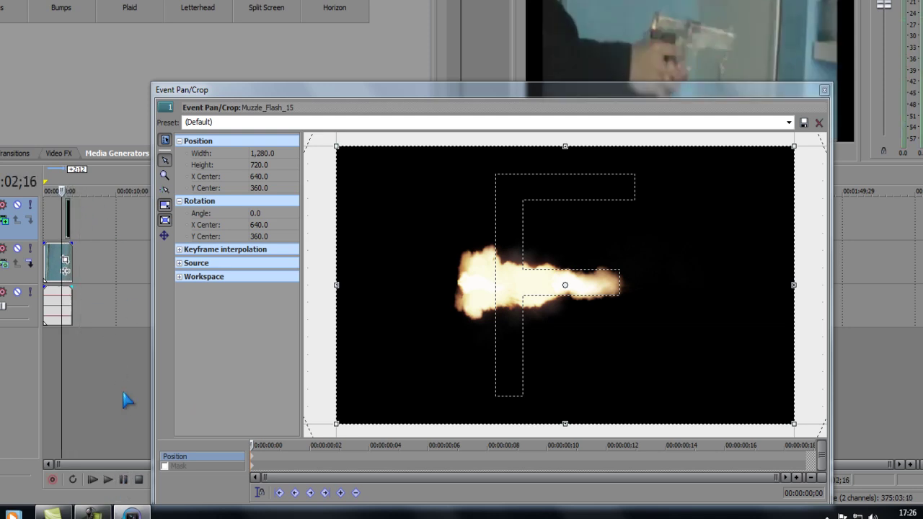
{"action": "left_click", "coordinate": [109, 481]}
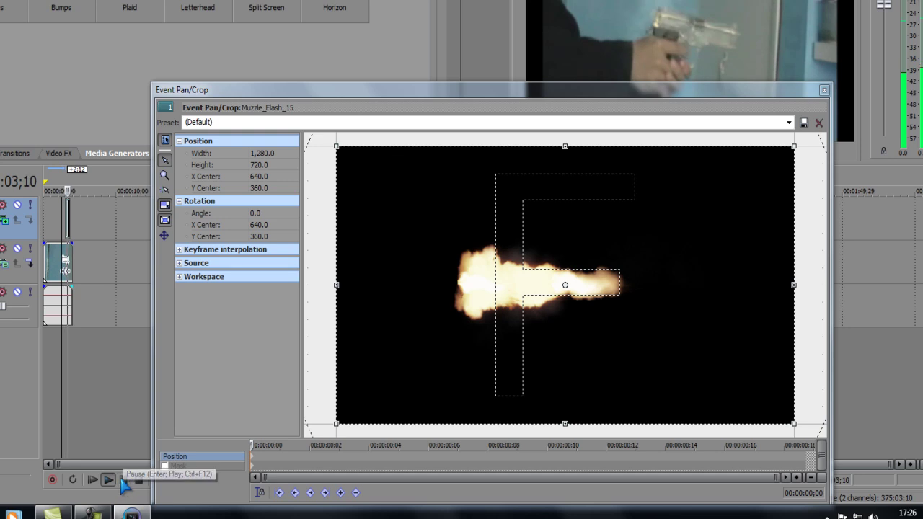
Step: Shift the flash framing left and up toward the gun, checking at the gunshot frame
{"action": "mouse_move", "coordinate": [534, 296]}
{"action": "left_mouse_down"}
{"action": "mouse_move", "coordinate": [460, 270]}
{"action": "mouse_move", "coordinate": [446, 310]}
{"action": "left_mouse_up"}
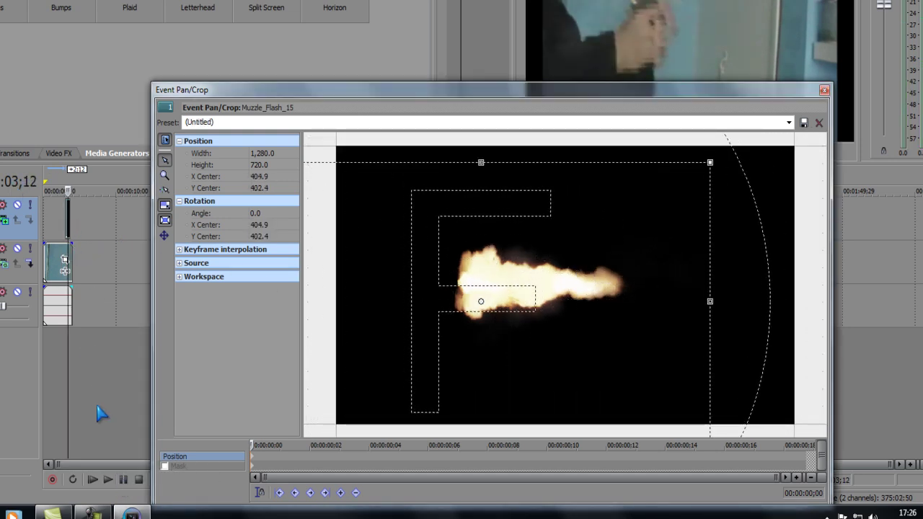
{"action": "left_click_drag", "start_coordinate": [70, 190], "coordinate": [40, 191]}
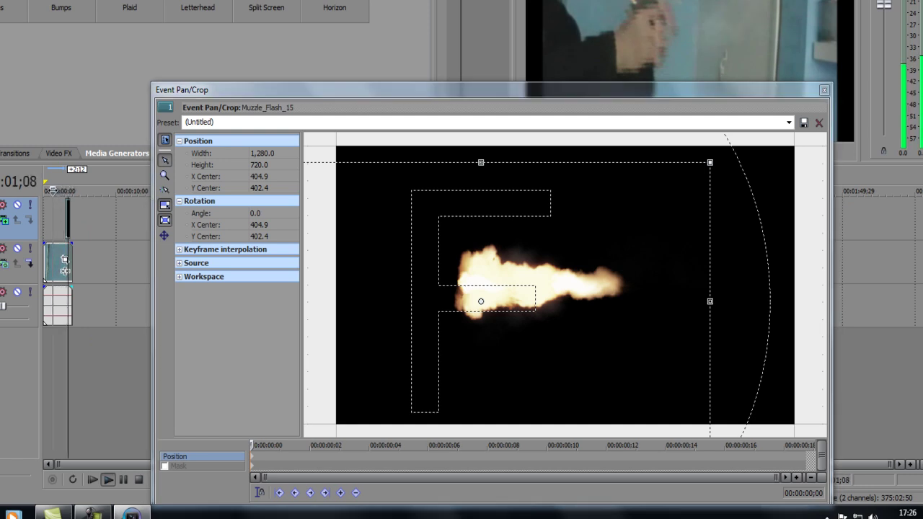
{"action": "left_click", "coordinate": [107, 479]}
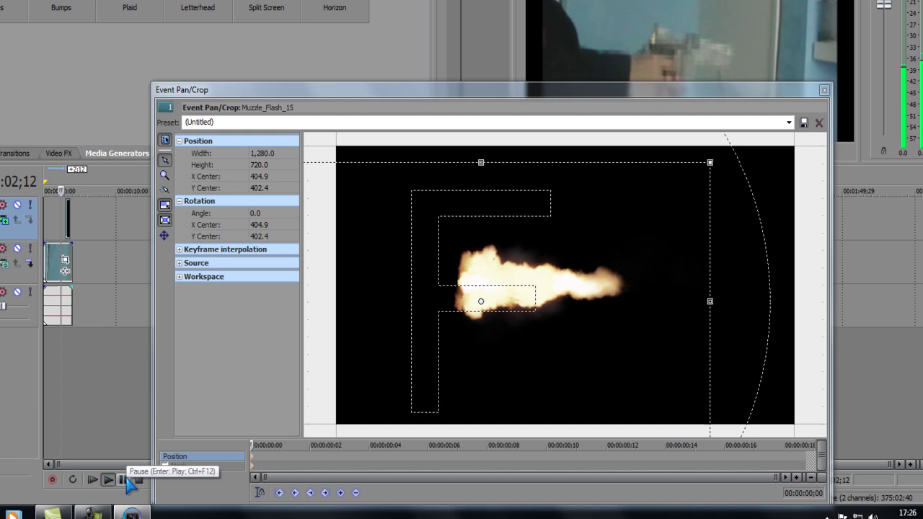
{"action": "left_click", "coordinate": [132, 484]}
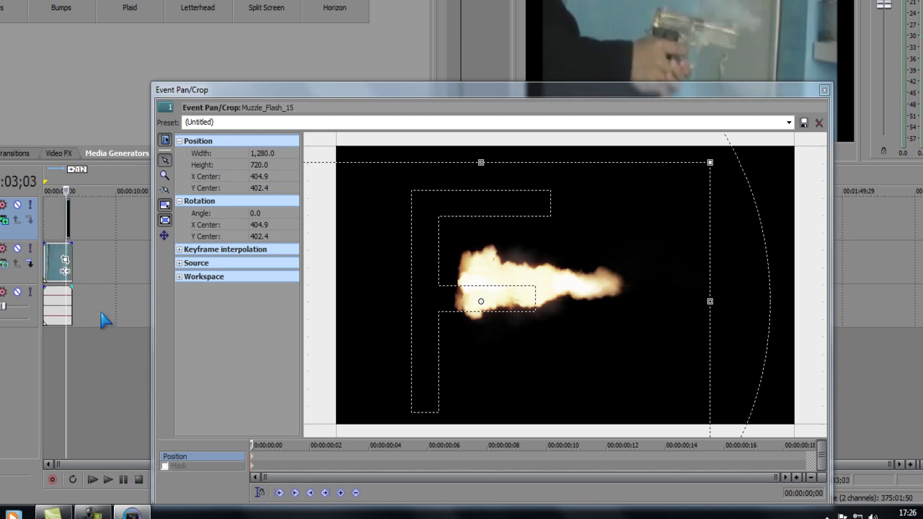
{"action": "left_click_drag", "start_coordinate": [491, 319], "coordinate": [466, 267]}
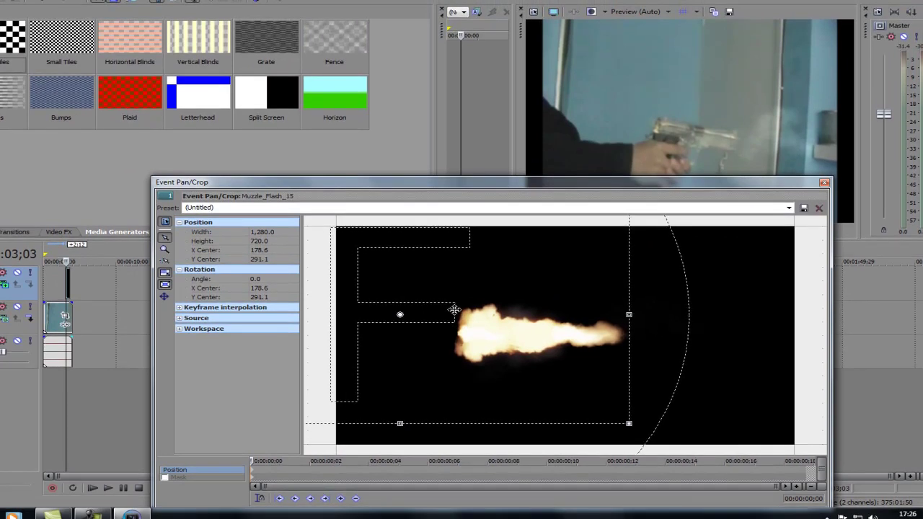
{"action": "left_click_drag", "start_coordinate": [457, 300], "coordinate": [454, 308]}
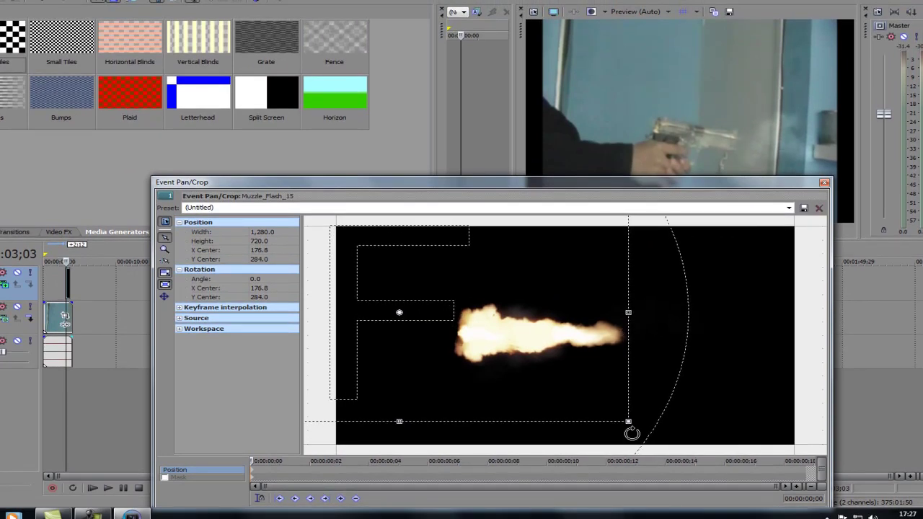
Step: Resize the framing to make the flash smaller and fine-tune it onto the barrel tip
{"action": "left_click_drag", "start_coordinate": [628, 423], "coordinate": [563, 362]}
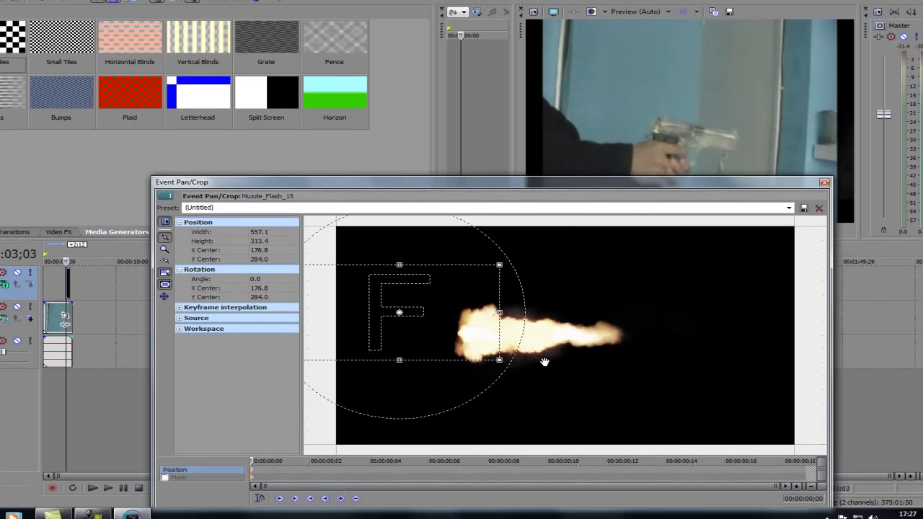
{"action": "left_click_drag", "start_coordinate": [498, 360], "coordinate": [766, 480]}
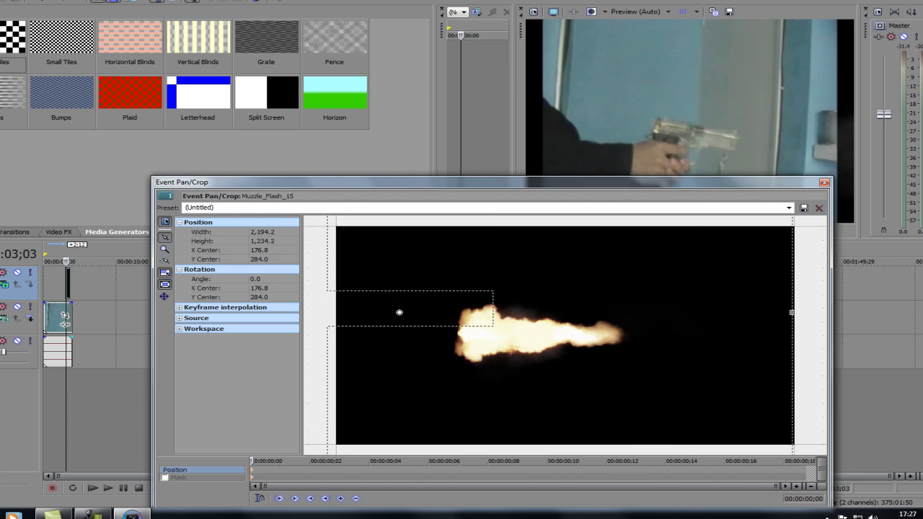
{"action": "left_click_drag", "start_coordinate": [596, 344], "coordinate": [556, 317]}
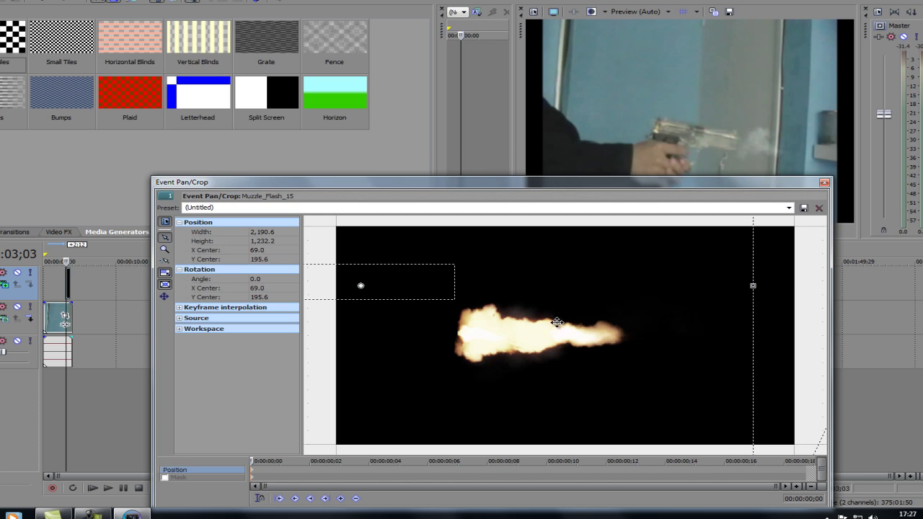
{"action": "left_click", "coordinate": [72, 286]}
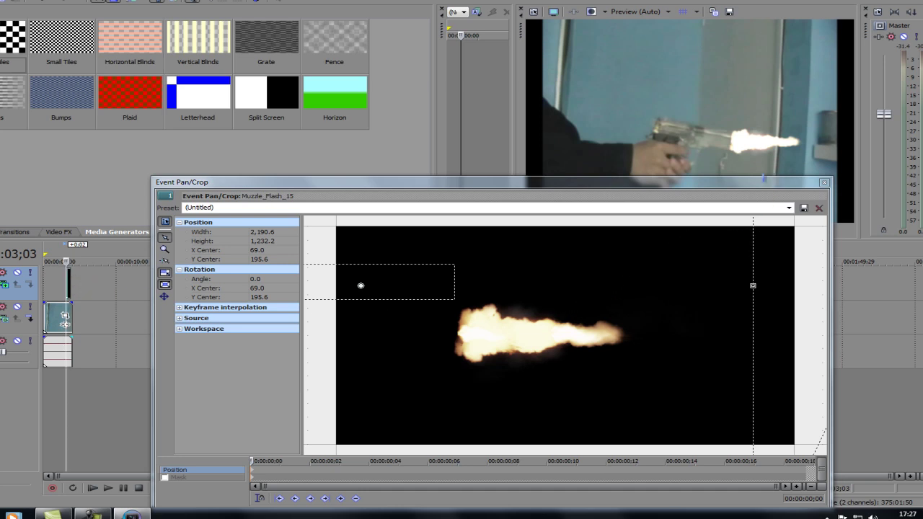
{"action": "mouse_move", "coordinate": [515, 339]}
{"action": "left_mouse_down"}
{"action": "mouse_move", "coordinate": [462, 326]}
{"action": "mouse_move", "coordinate": [478, 335]}
{"action": "left_mouse_up"}
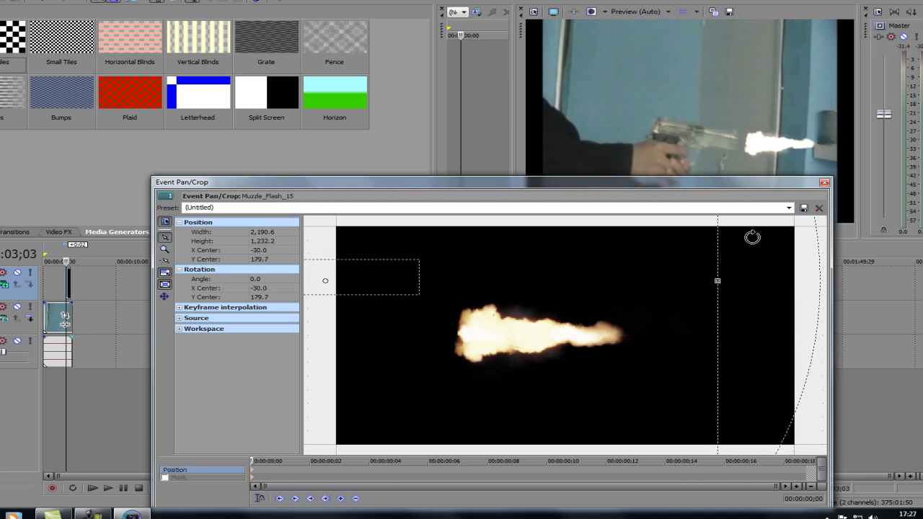
Step: Close Pan/Crop and play the composited shot from the start
{"action": "left_click", "coordinate": [824, 183]}
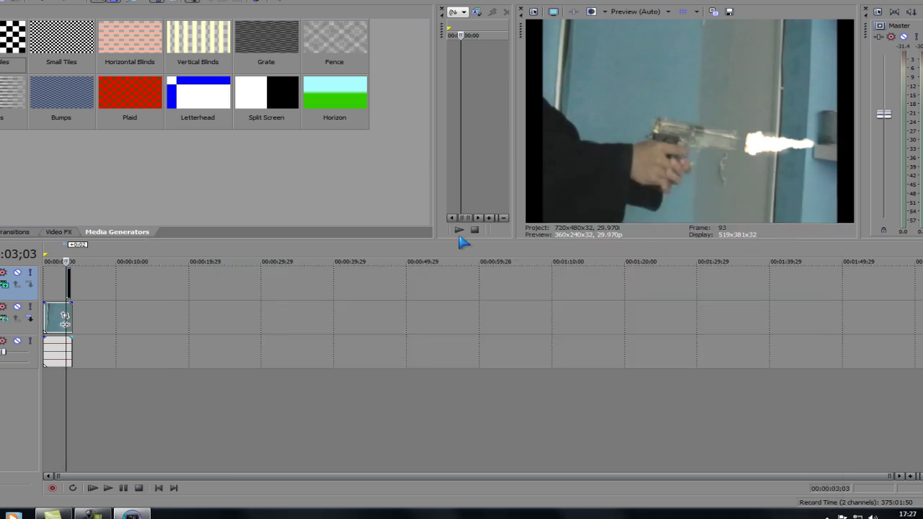
{"action": "left_click_drag", "start_coordinate": [68, 261], "coordinate": [43, 261]}
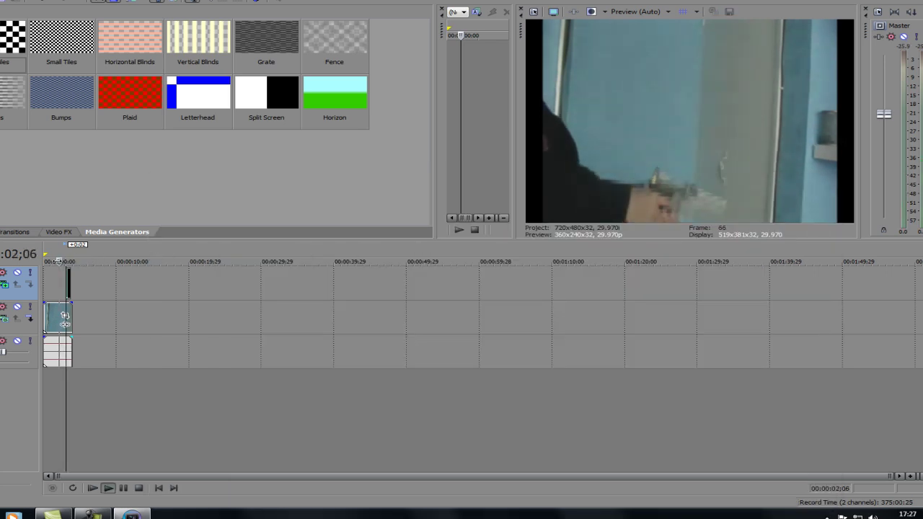
{"action": "left_click", "coordinate": [107, 490]}
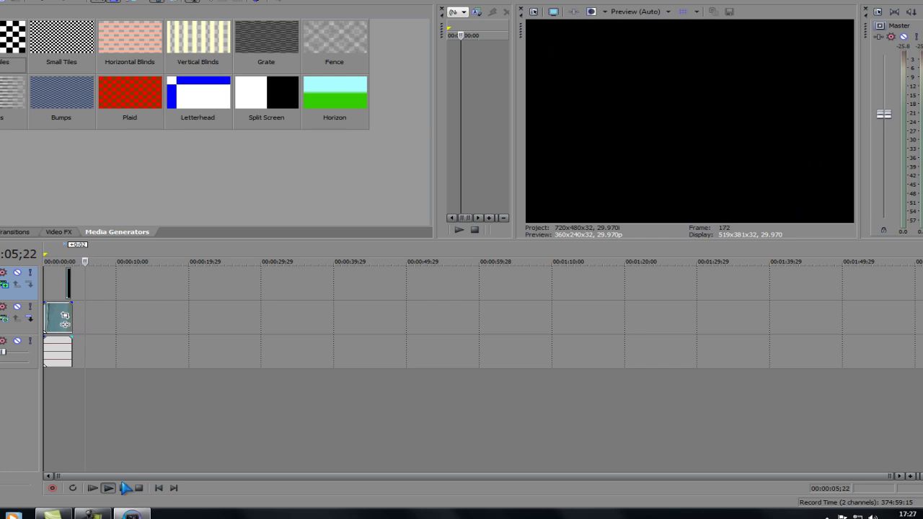
{"action": "left_click", "coordinate": [125, 488]}
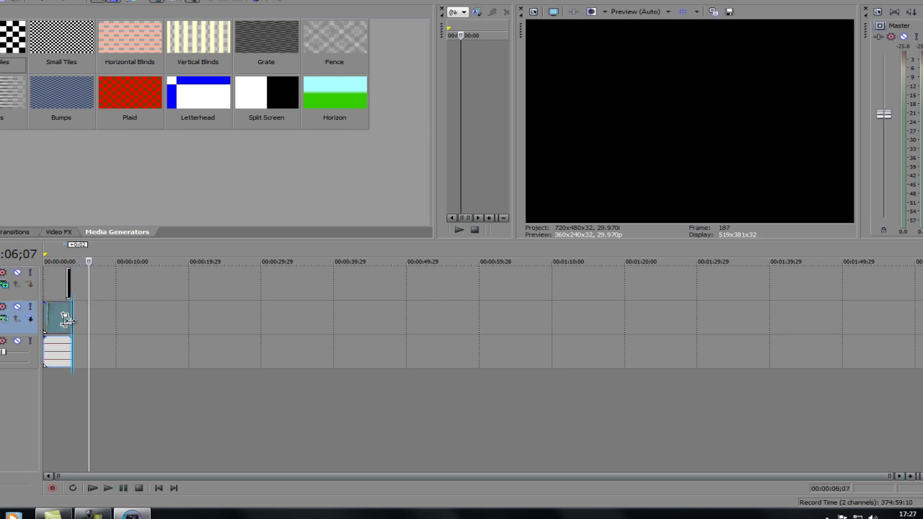
Step: Extend the gun clip and audio, preview, then trim the end back to about five seconds
{"action": "left_click_drag", "start_coordinate": [66, 319], "coordinate": [70, 319]}
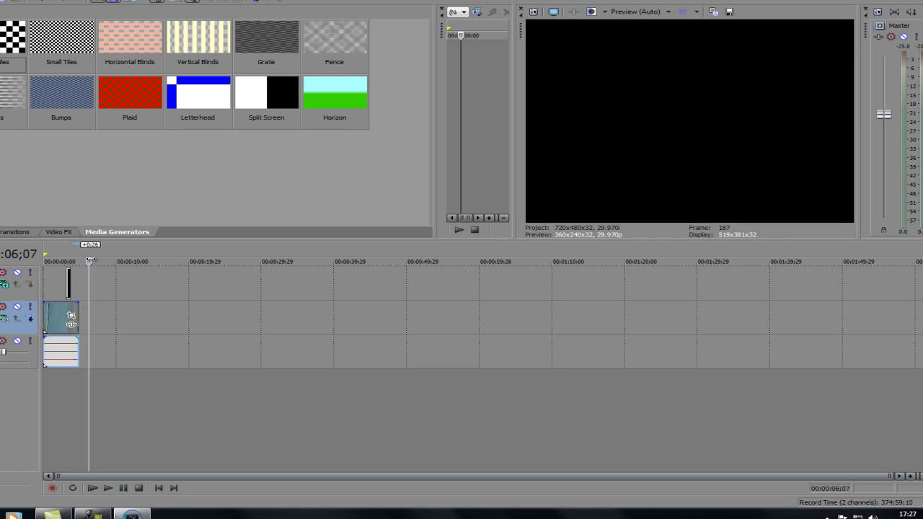
{"action": "left_click_drag", "start_coordinate": [89, 261], "coordinate": [64, 261]}
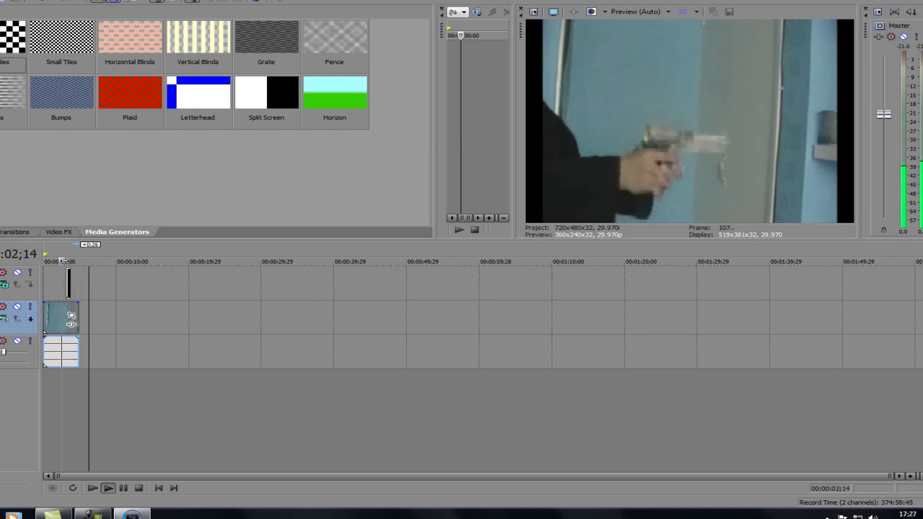
{"action": "left_click", "coordinate": [108, 489]}
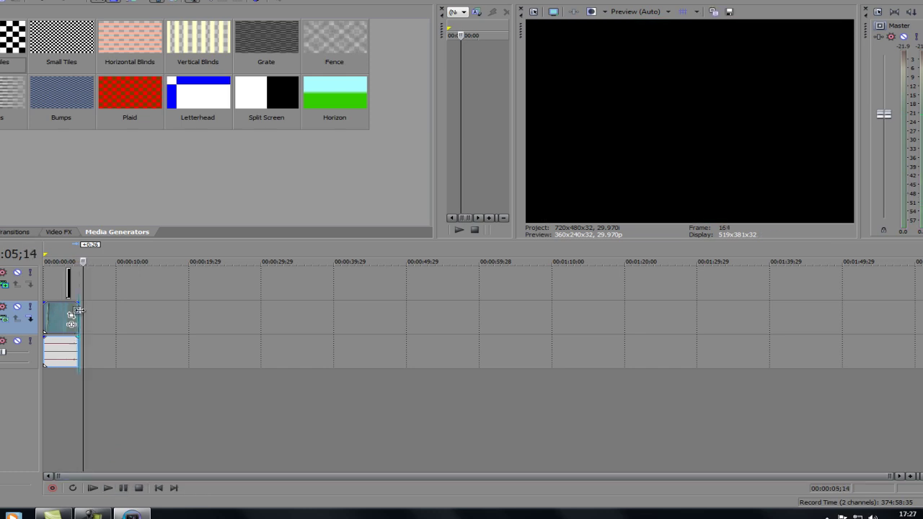
{"action": "left_click_drag", "start_coordinate": [79, 311], "coordinate": [76, 311]}
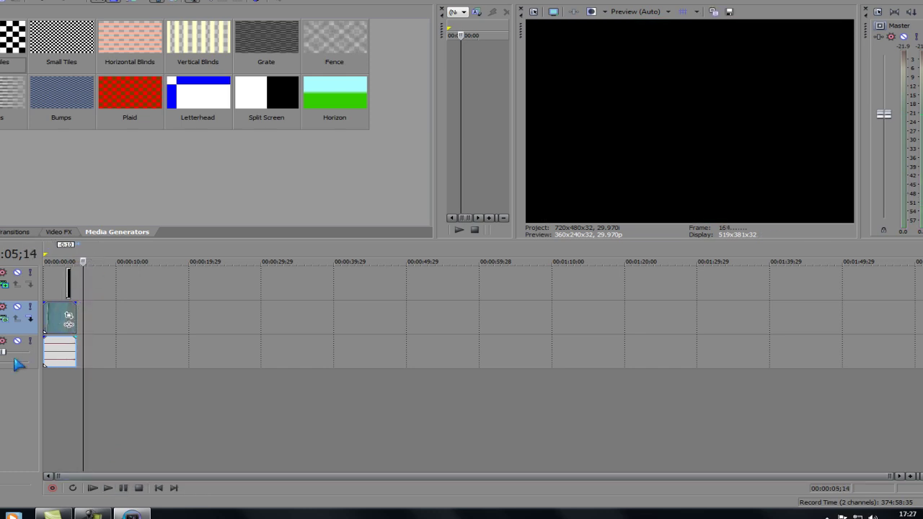
{"action": "left_click", "coordinate": [5, 321]}
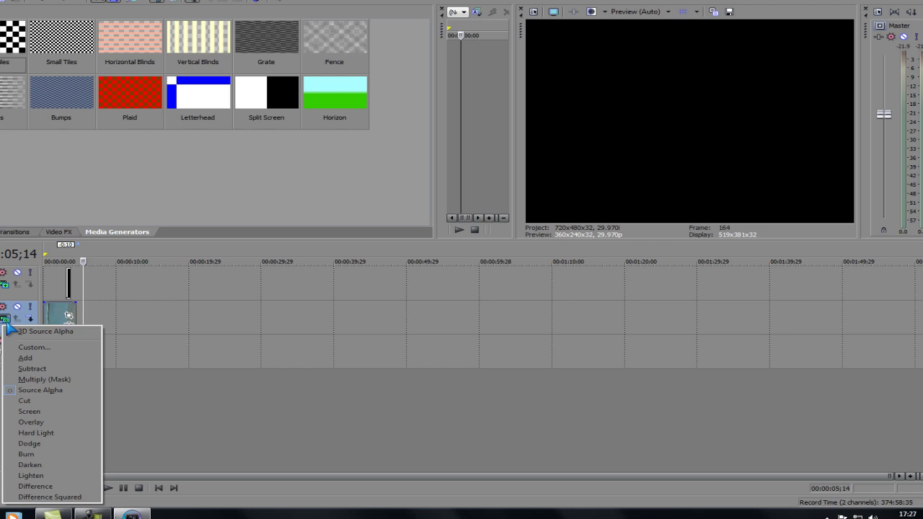
{"action": "left_click", "coordinate": [83, 264]}
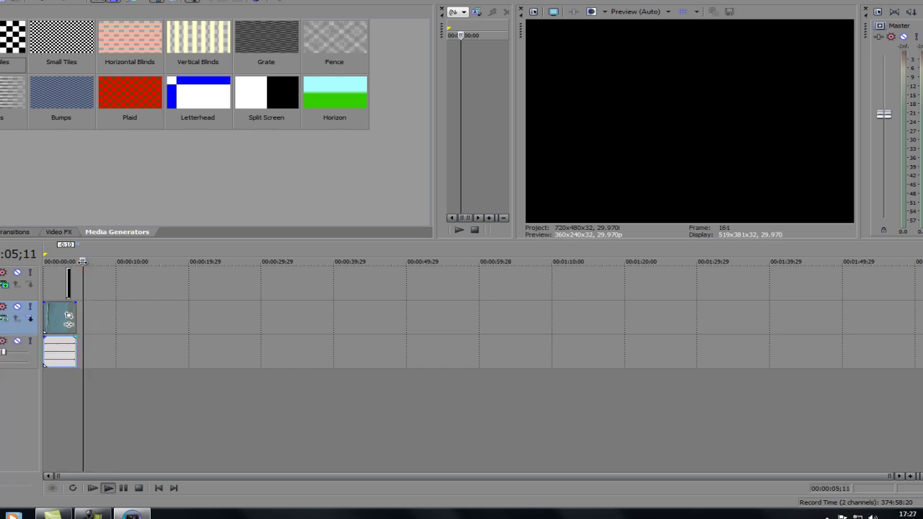
{"action": "key", "text": "space"}
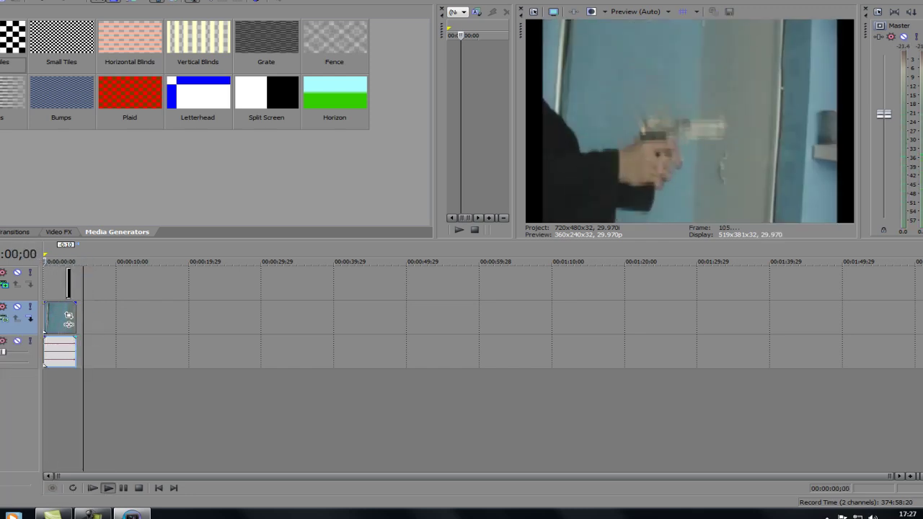
{"action": "key", "text": "ctrl+o"}
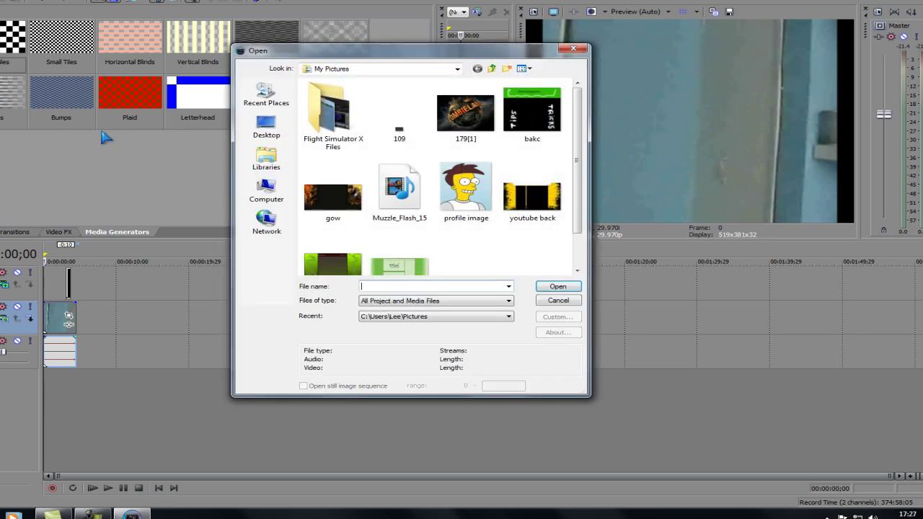
{"action": "left_click", "coordinate": [262, 162]}
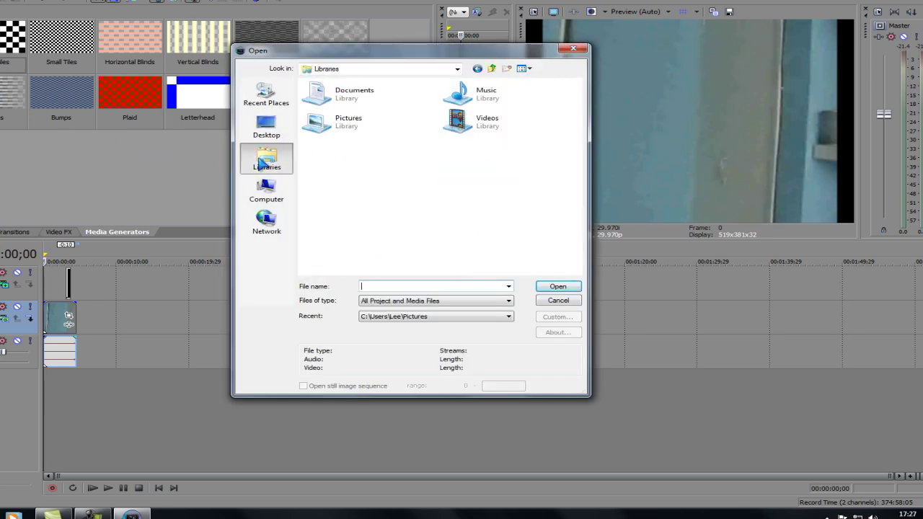
{"action": "double_click", "coordinate": [447, 93]}
{"action": "left_click", "coordinate": [344, 117]}
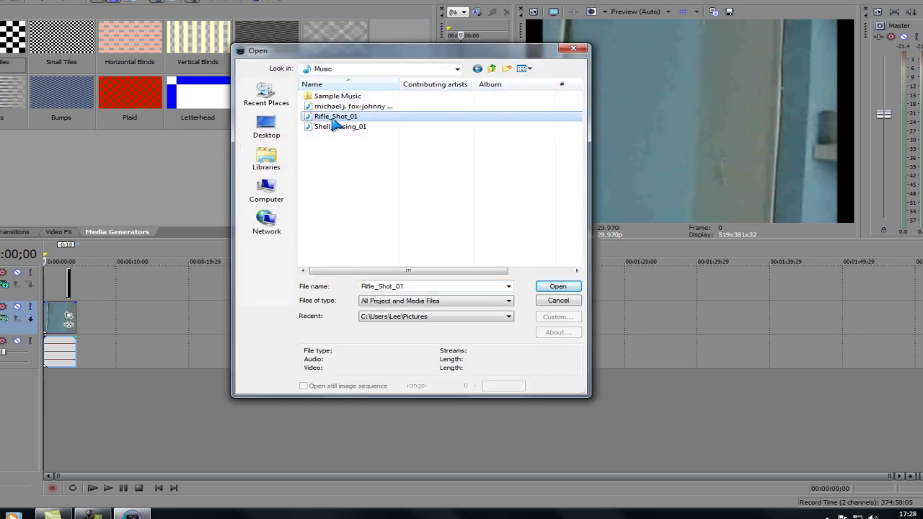
{"action": "left_click", "coordinate": [319, 128], "text": "ctrl"}
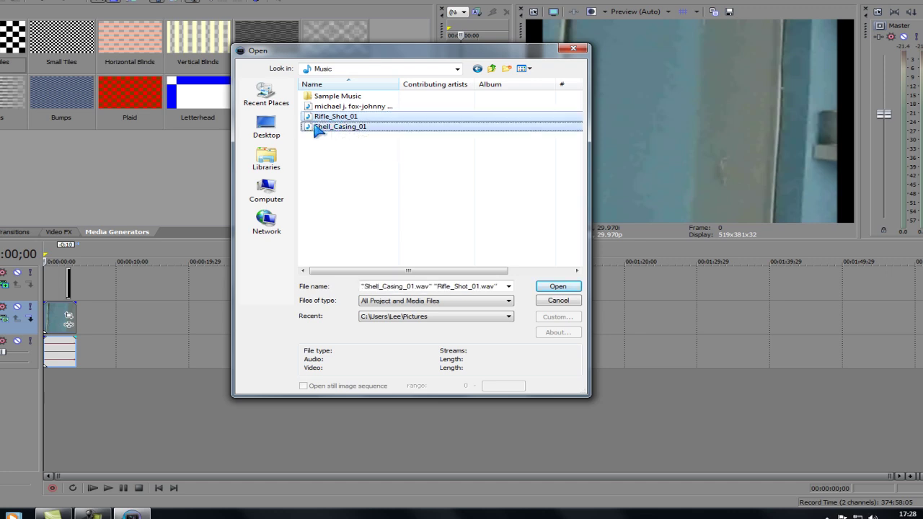
{"action": "left_click", "coordinate": [328, 117]}
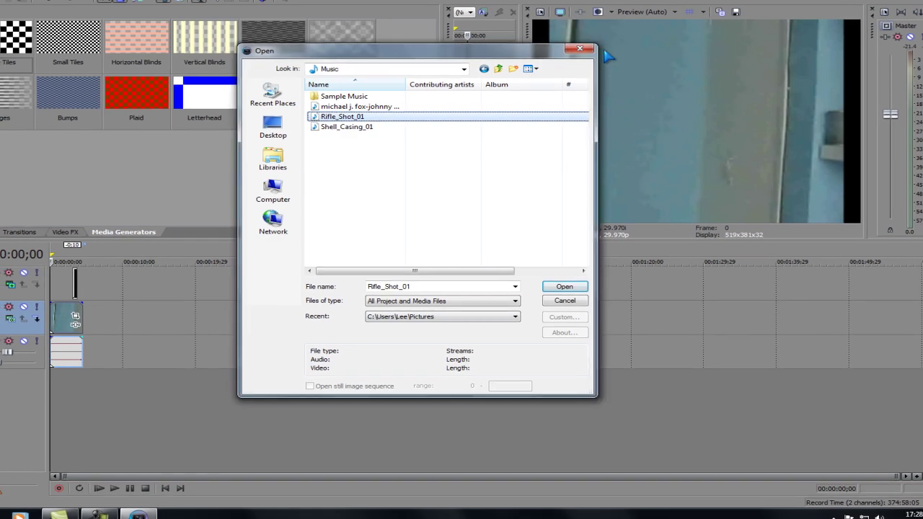
{"action": "left_click", "coordinate": [558, 300]}
Step: Insert two new audio tracks
{"action": "right_click", "coordinate": [94, 399]}
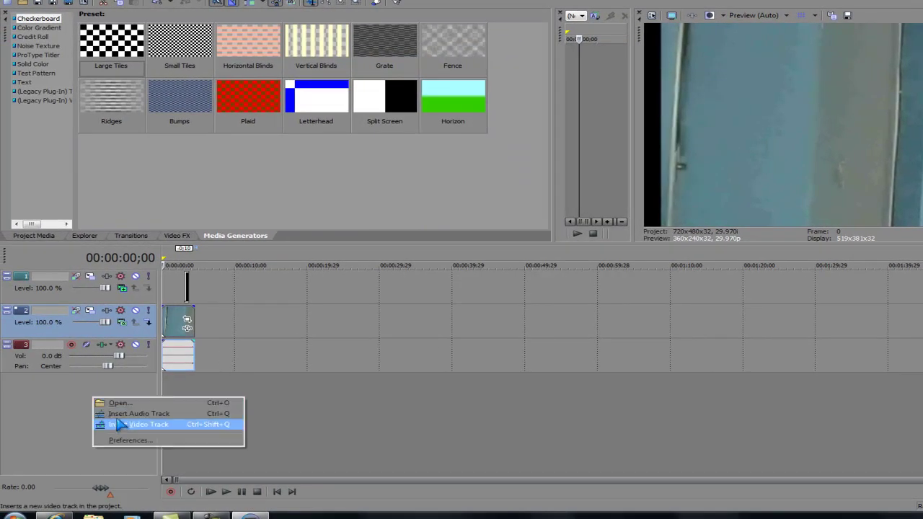
{"action": "left_click", "coordinate": [119, 414]}
{"action": "right_click", "coordinate": [81, 436]}
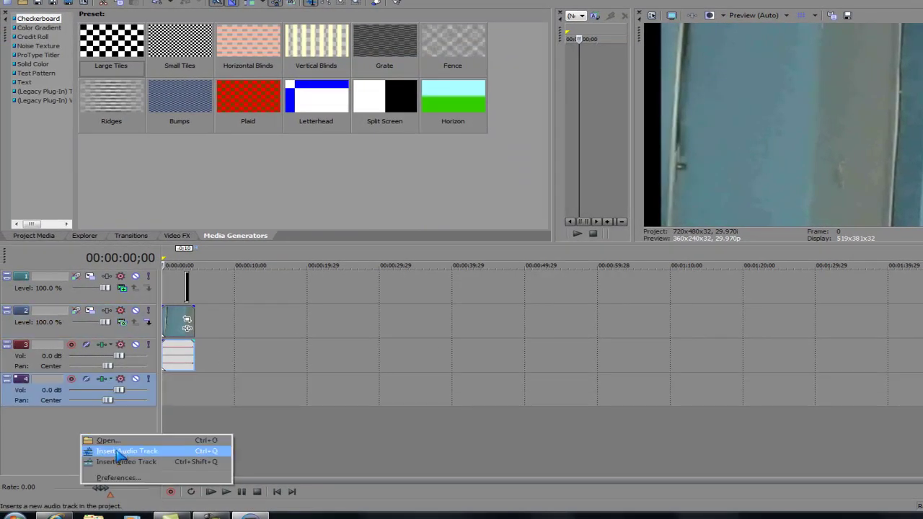
{"action": "left_click", "coordinate": [119, 452]}
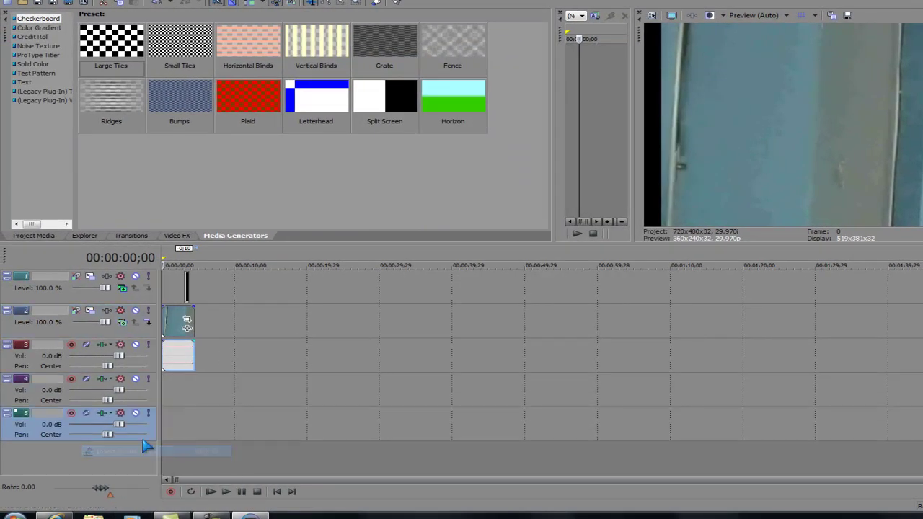
Step: Import Rifle_Shot_01 and Shell_Casing_01 together from the Music library
{"action": "left_click", "coordinate": [23, 2]}
{"action": "left_click", "coordinate": [386, 166]}
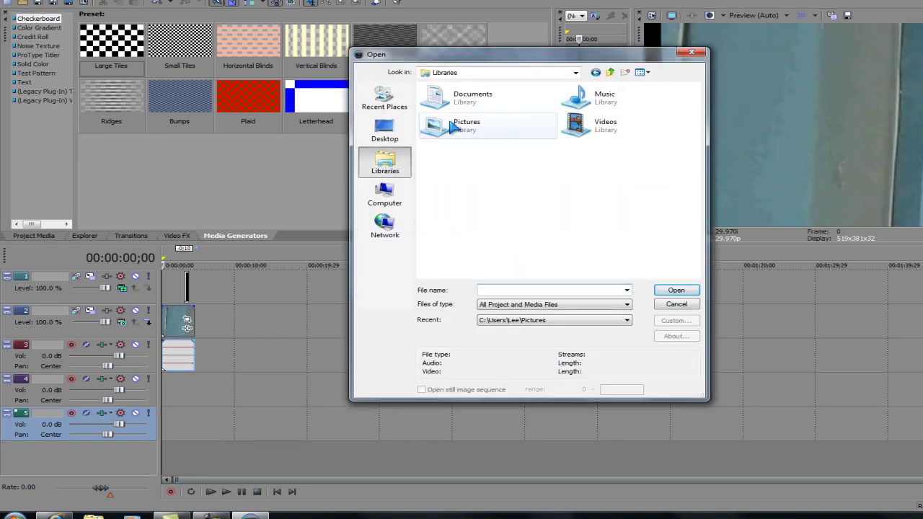
{"action": "double_click", "coordinate": [432, 123]}
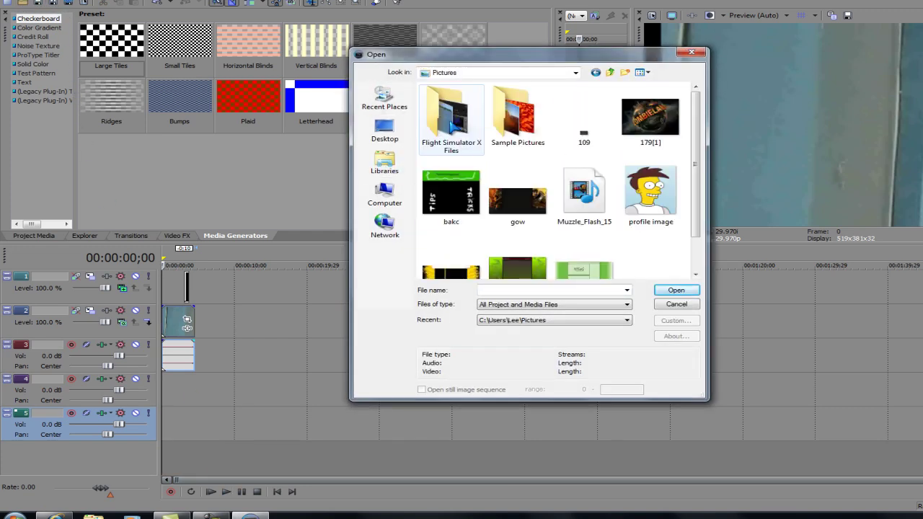
{"action": "left_click", "coordinate": [596, 72]}
{"action": "double_click", "coordinate": [664, 93]}
{"action": "left_click", "coordinate": [473, 121]}
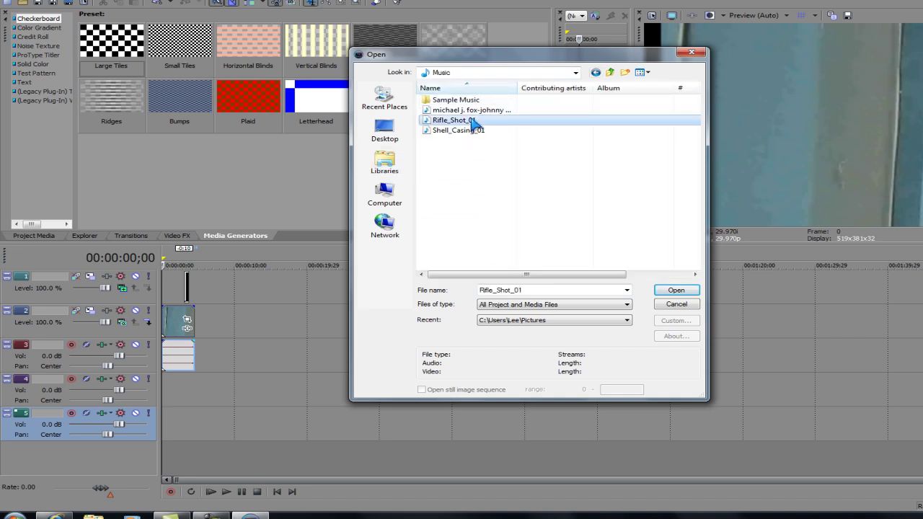
{"action": "left_click", "coordinate": [474, 131], "text": "shift"}
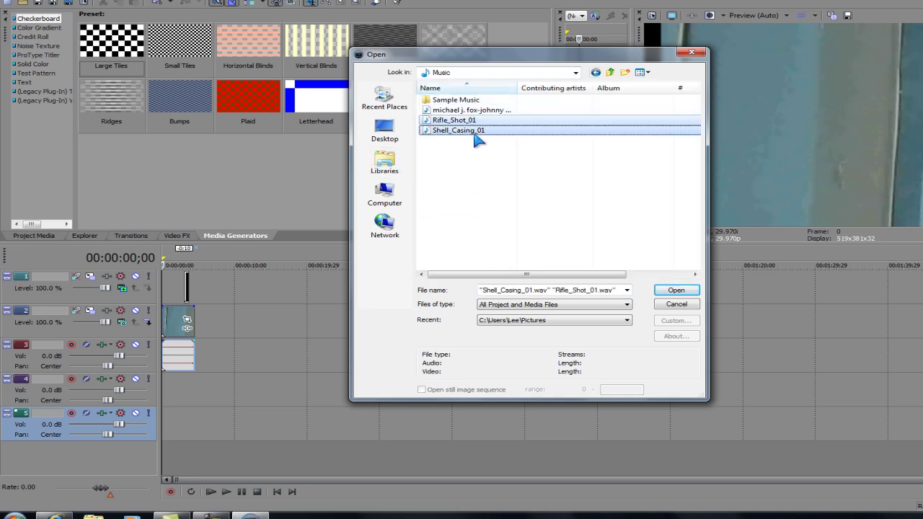
{"action": "left_click", "coordinate": [676, 290]}
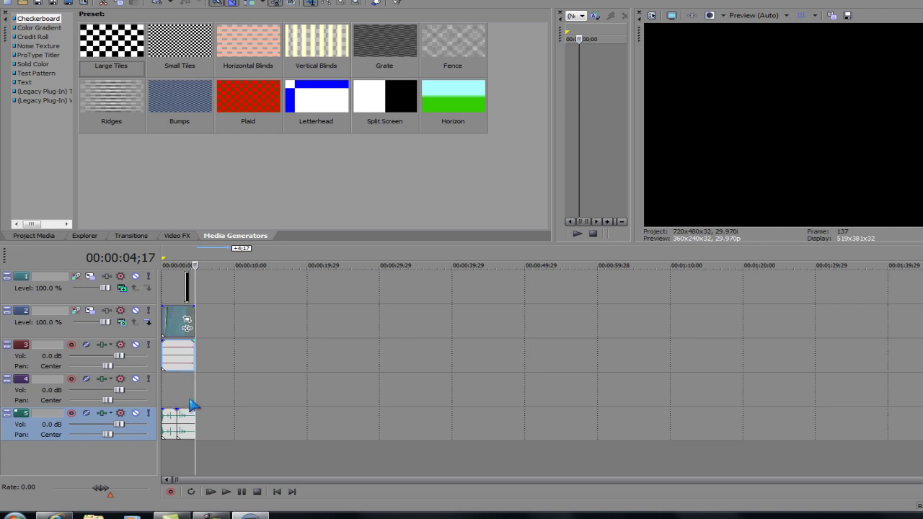
Step: Move one sound onto track 4 and snap both to the muzzle flash's start
{"action": "mouse_move", "coordinate": [186, 422]}
{"action": "left_mouse_down"}
{"action": "mouse_move", "coordinate": [182, 408]}
{"action": "mouse_move", "coordinate": [193, 401]}
{"action": "mouse_move", "coordinate": [198, 430]}
{"action": "left_mouse_up"}
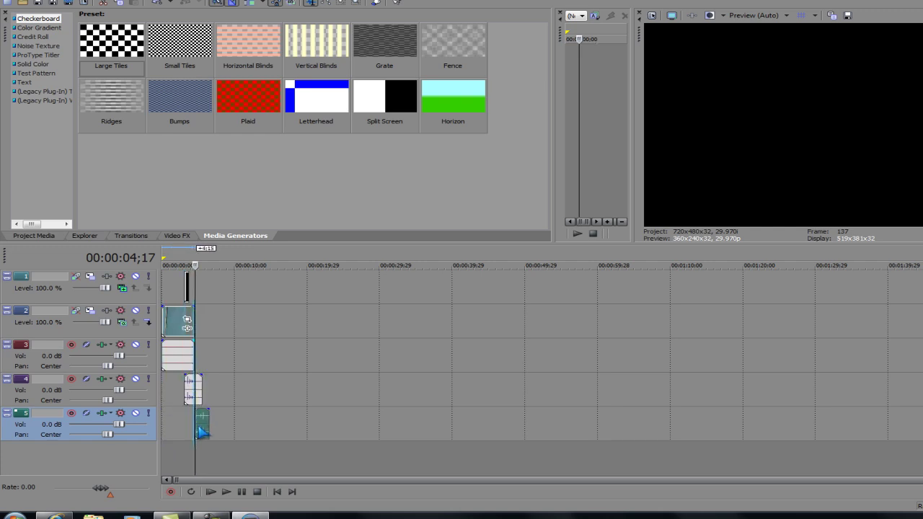
{"action": "left_click_drag", "start_coordinate": [198, 431], "coordinate": [195, 260]}
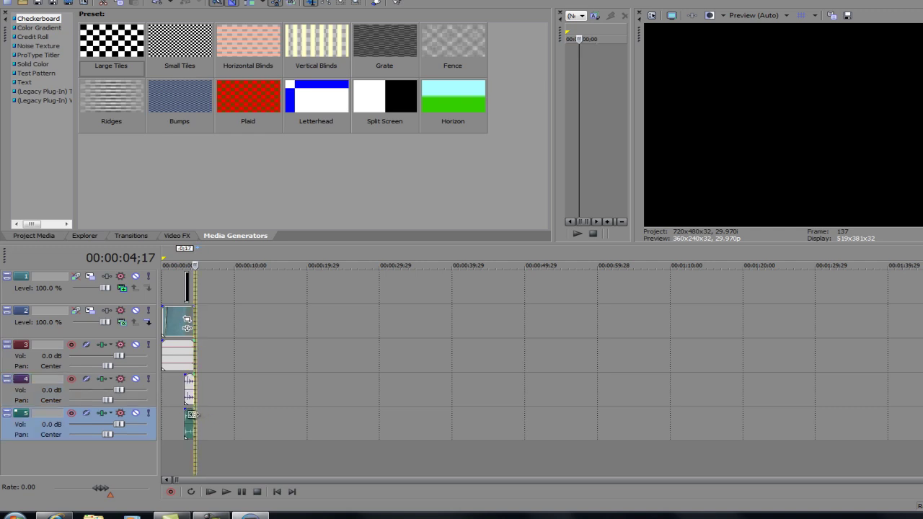
{"action": "key", "text": "Home"}
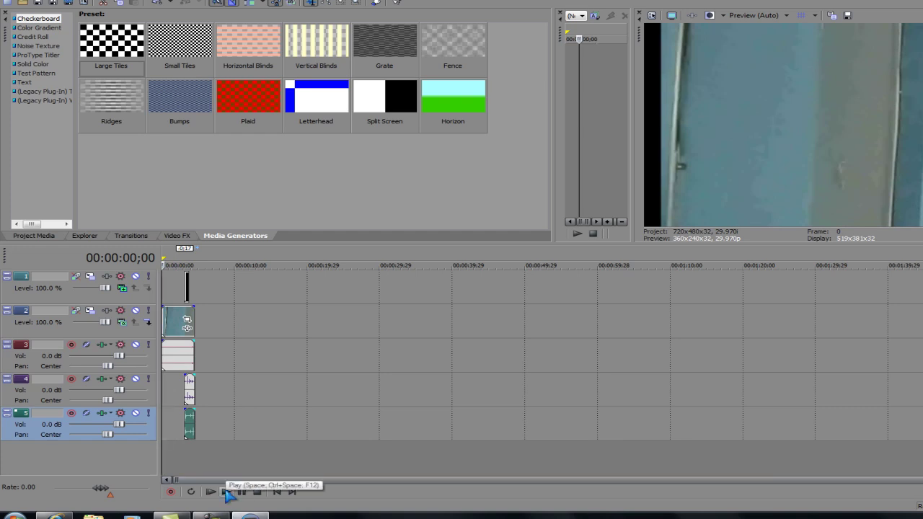
{"action": "left_click", "coordinate": [227, 492]}
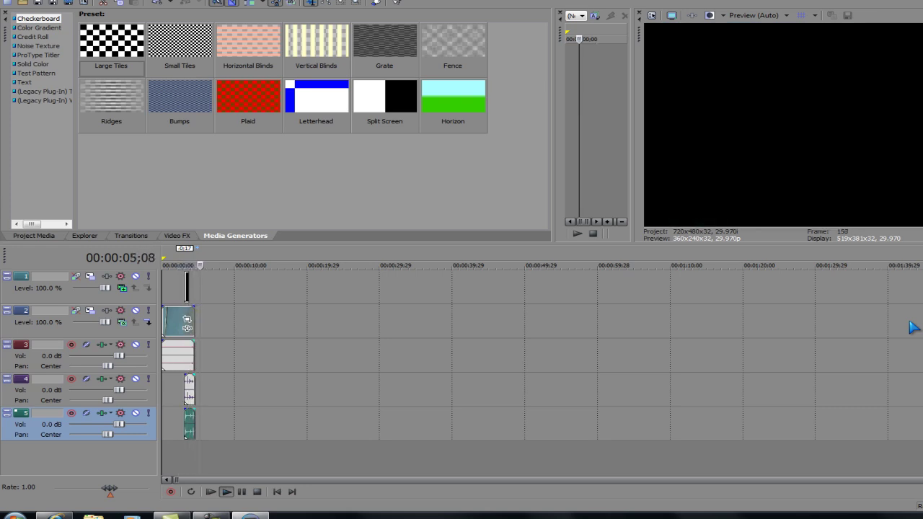
{"action": "left_click", "coordinate": [242, 492]}
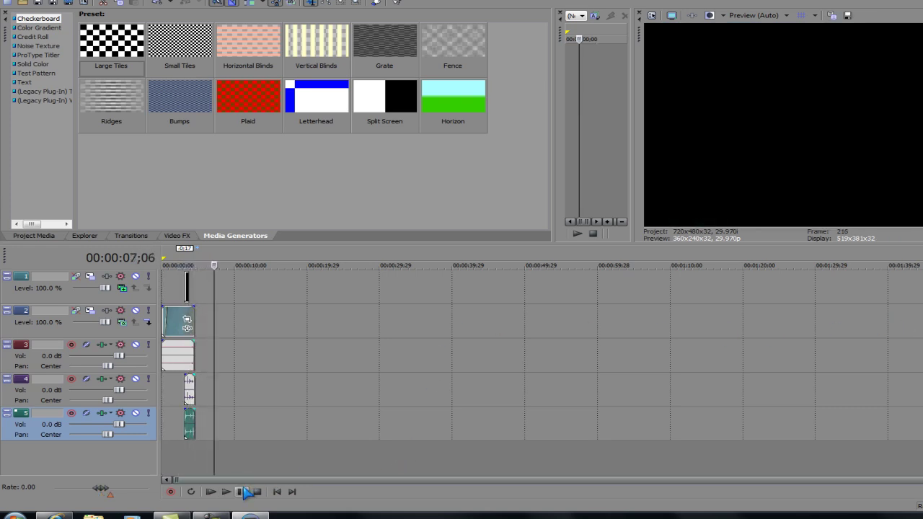